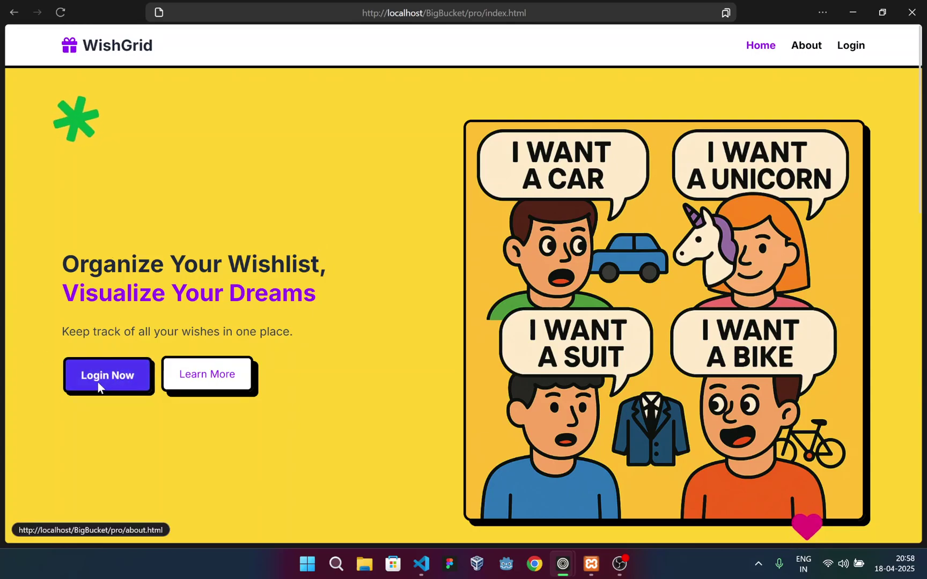
Select and deselect the hero headline lines, the WishGrid site name and the tagline
left_click_drag(62, 263, 343, 289)
left_click(343, 288)
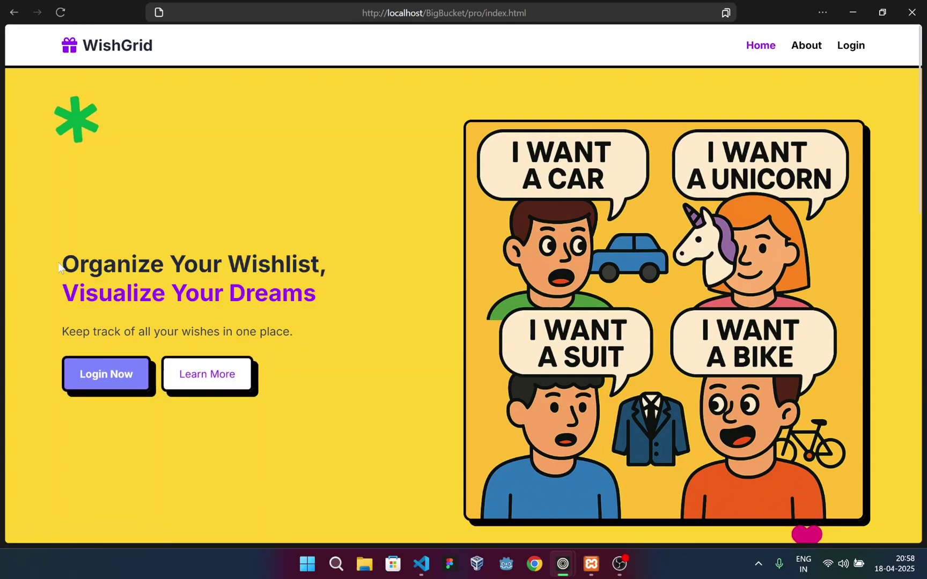
left_click_drag(61, 263, 331, 297)
left_click(331, 297)
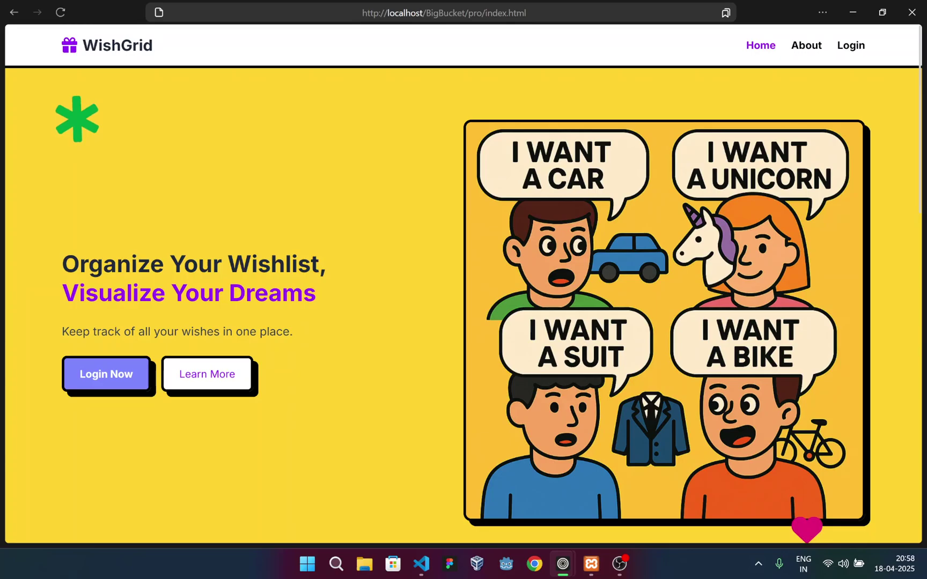
left_click_drag(62, 263, 320, 265)
left_click_drag(62, 293, 328, 303)
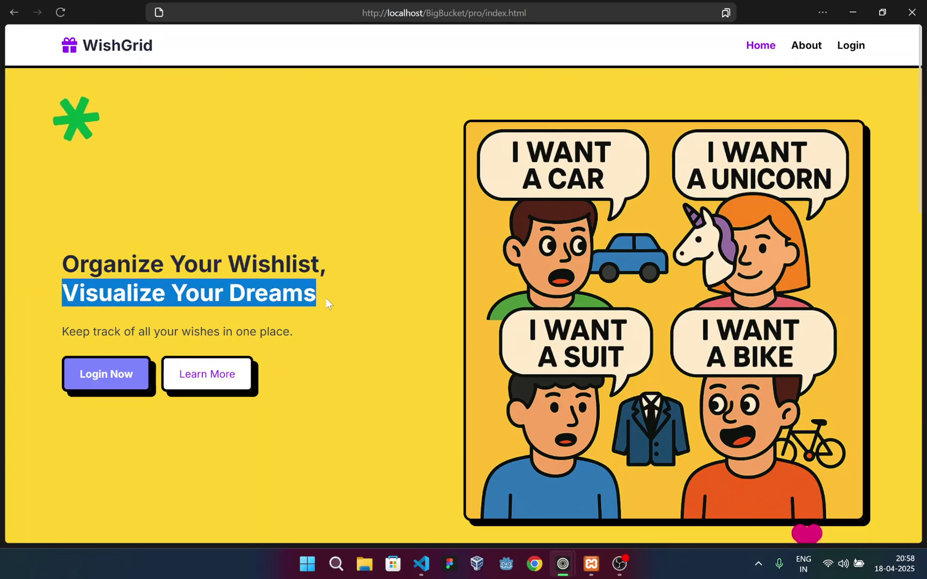
left_click(328, 303)
left_click_drag(82, 45, 208, 73)
left_click(270, 207)
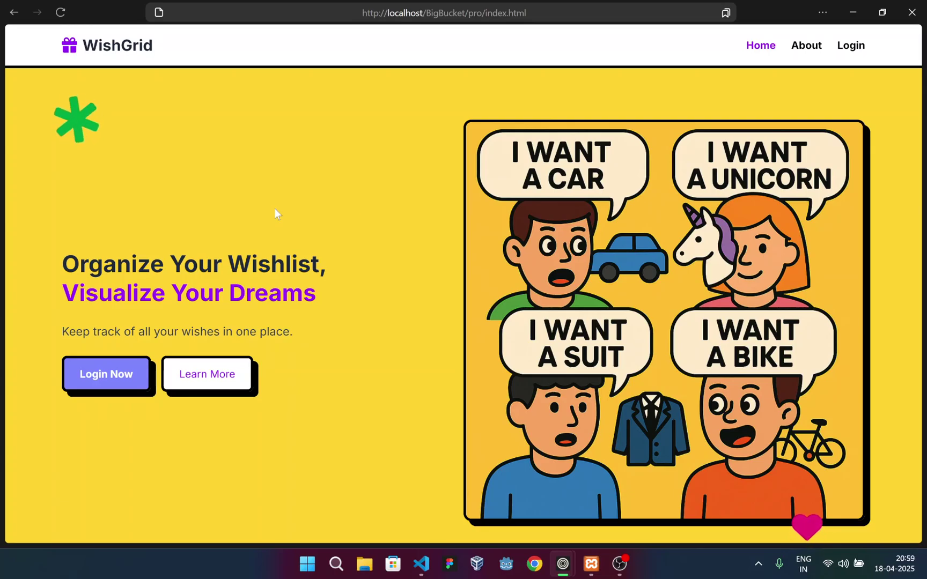
left_click_drag(62, 331, 293, 333)
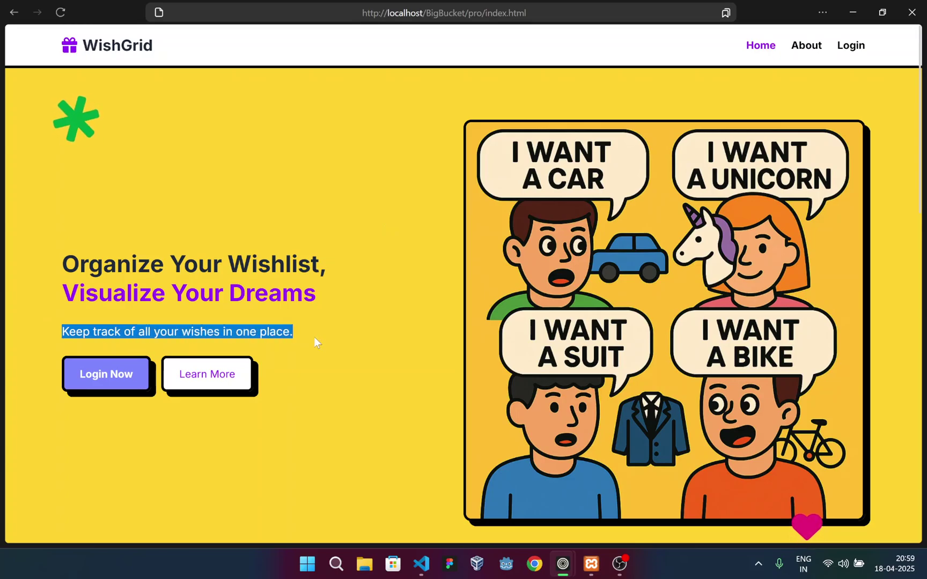
left_click(391, 303)
Scroll past the emoji strip and 'Why Choose WishGrid?' cards to the footer
scroll(403, 241, "down", 5)
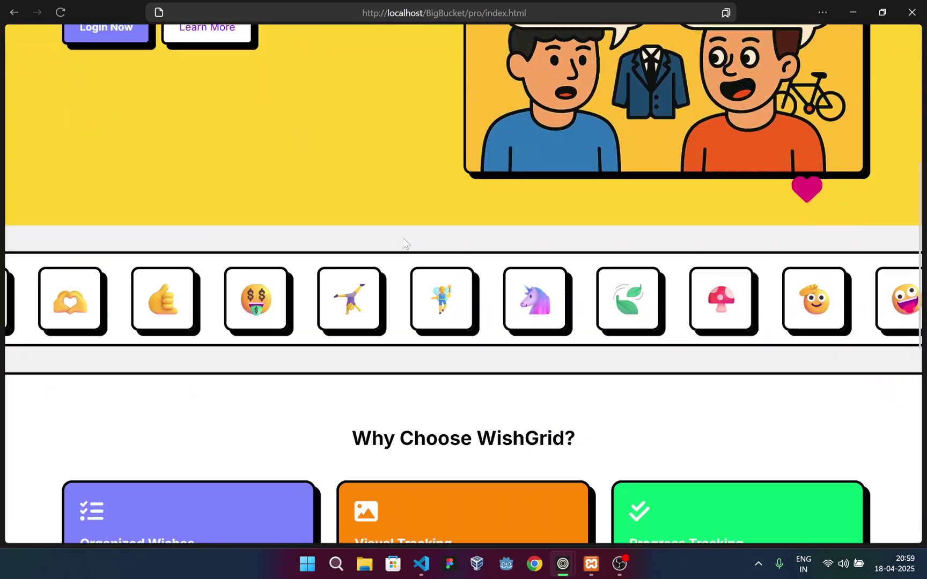
scroll(379, 268, "up", 1)
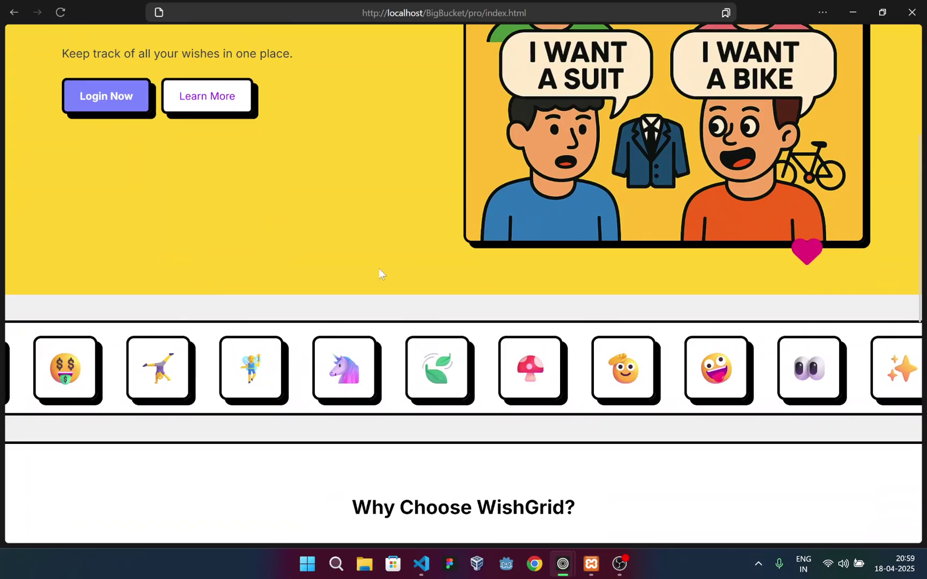
scroll(379, 264, "up", 4)
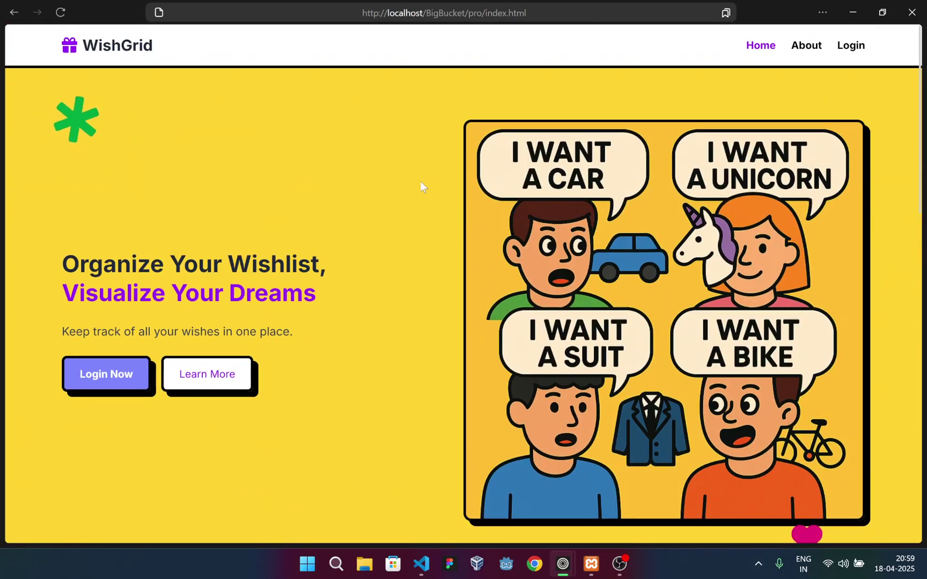
scroll(419, 184, "down", 1)
scroll(418, 182, "down", 6)
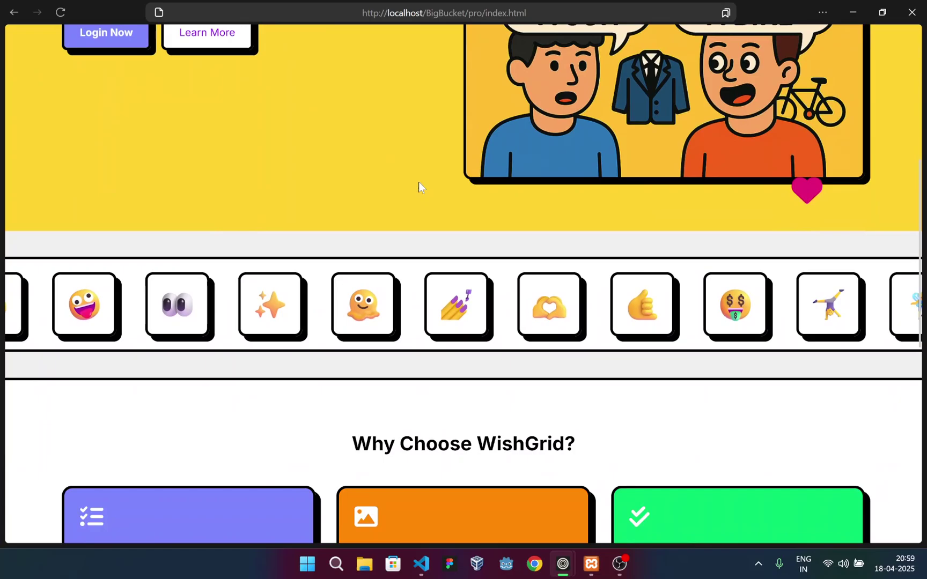
scroll(314, 259, "down", 5)
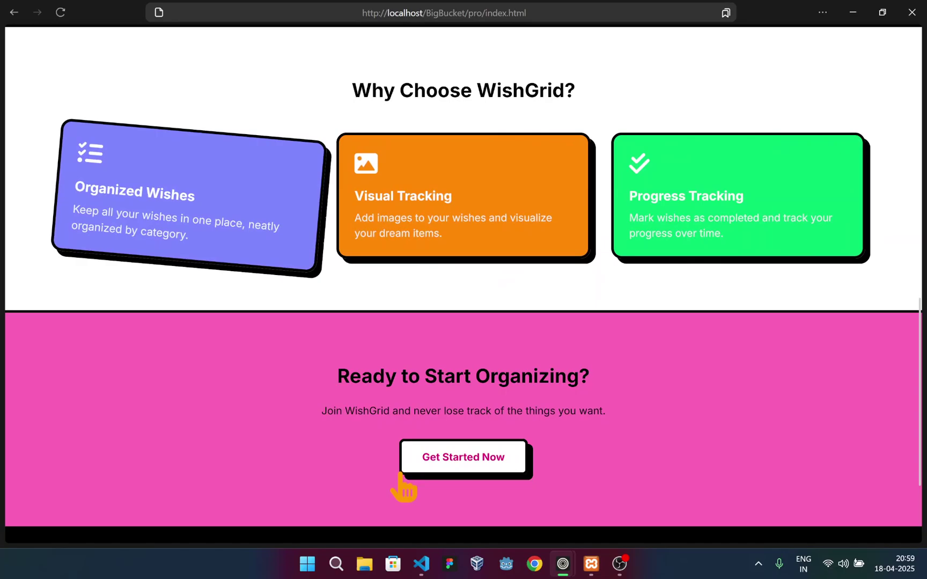
scroll(466, 297, "down", 3)
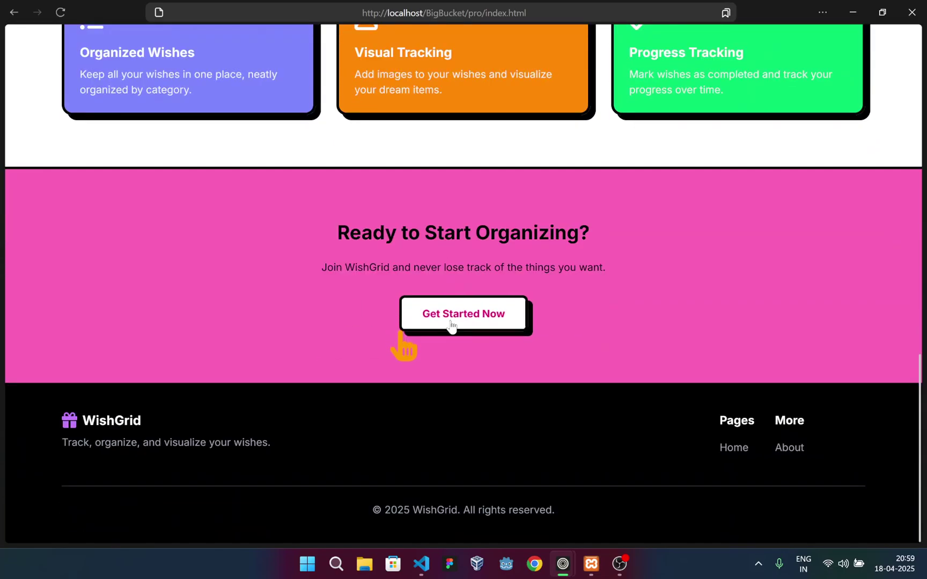
Follow Get Started Now, then open the About page and select the Our Story text
left_click(396, 333)
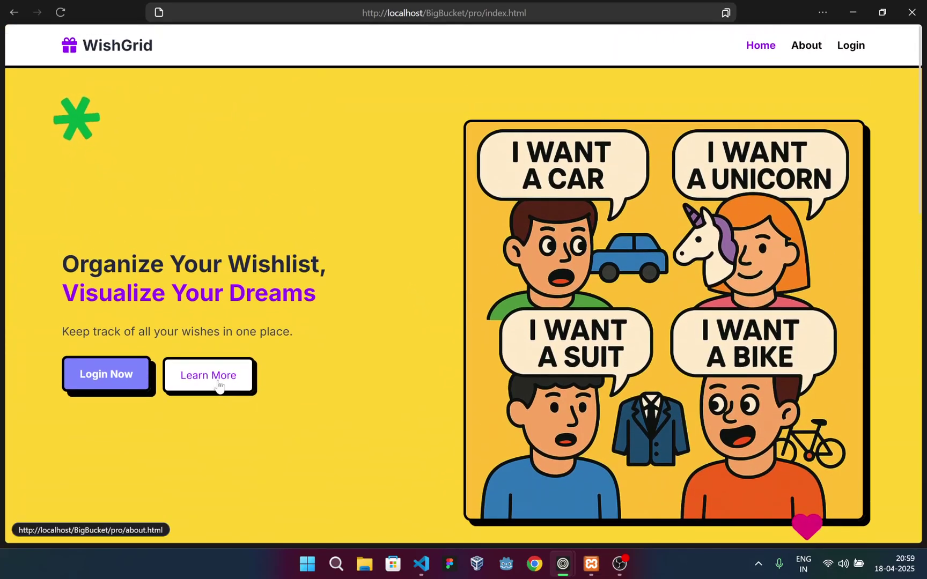
left_click(805, 46)
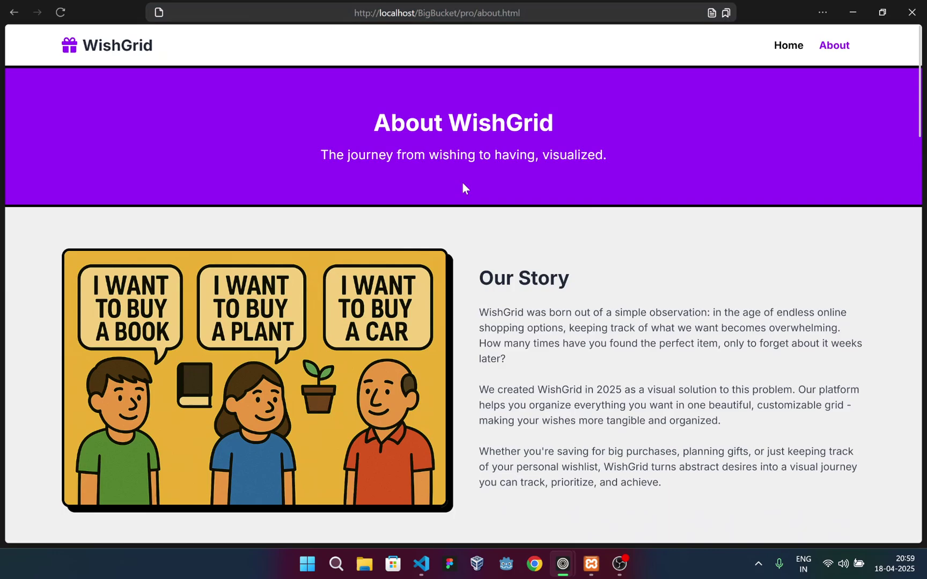
scroll(460, 188, "down", 2)
scroll(474, 172, "up", 1)
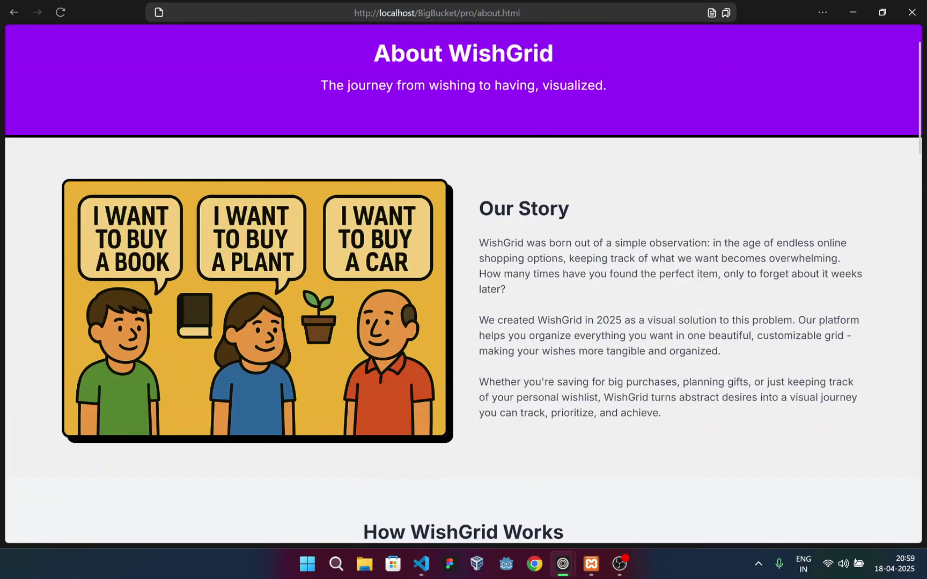
left_click_drag(478, 203, 710, 429)
left_click(467, 271)
Scroll down the About page through the FAQ to the 'Have Questions?' section
scroll(467, 268, "down", 5)
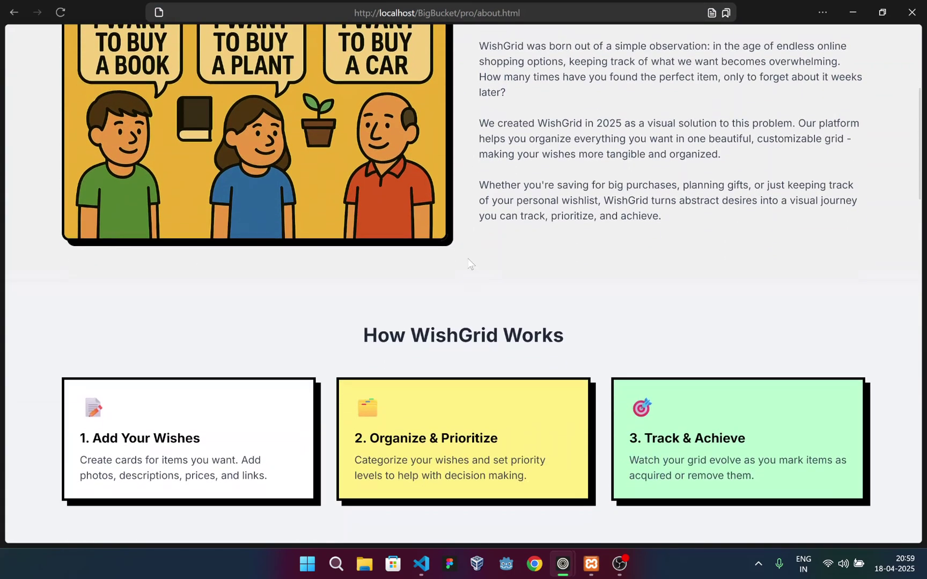
scroll(468, 261, "down", 3)
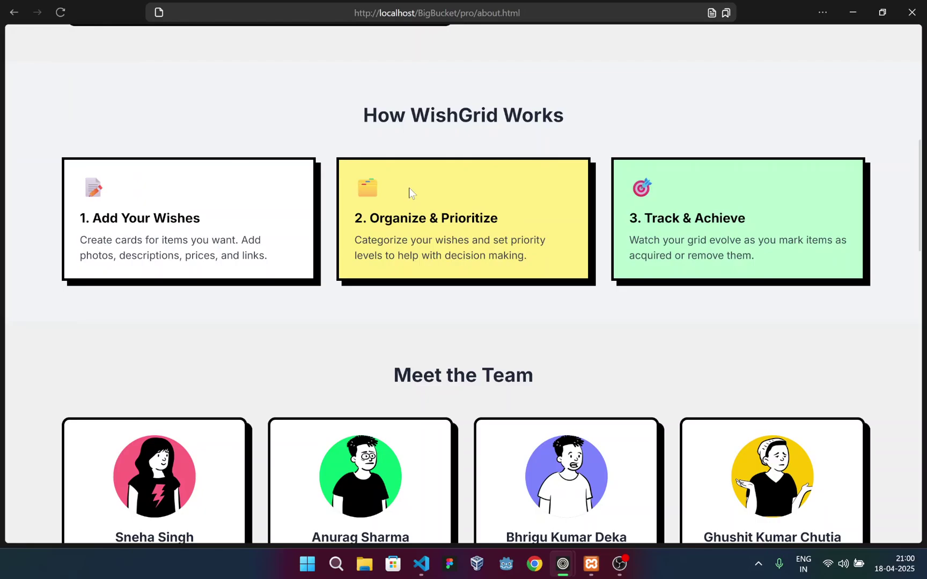
scroll(410, 191, "down", 5)
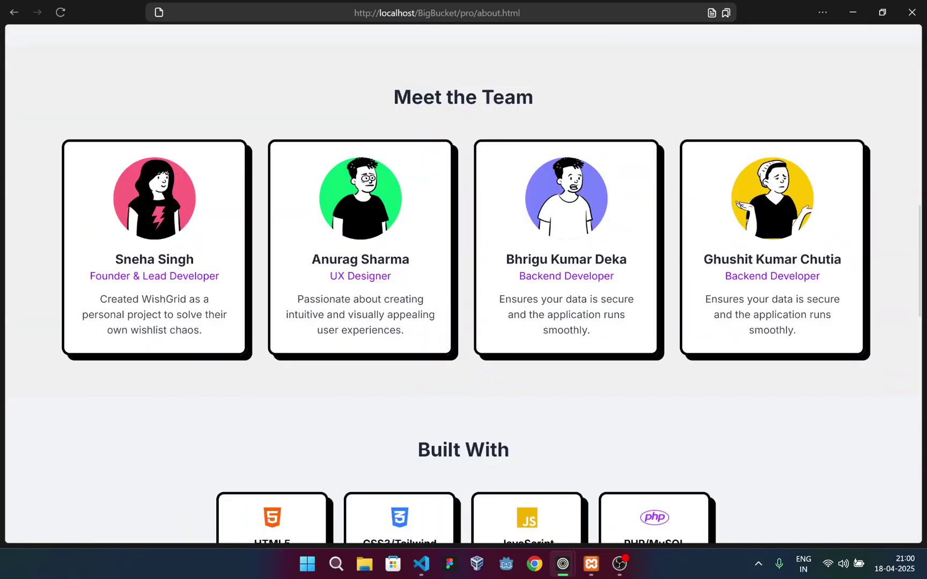
scroll(410, 186, "down", 5)
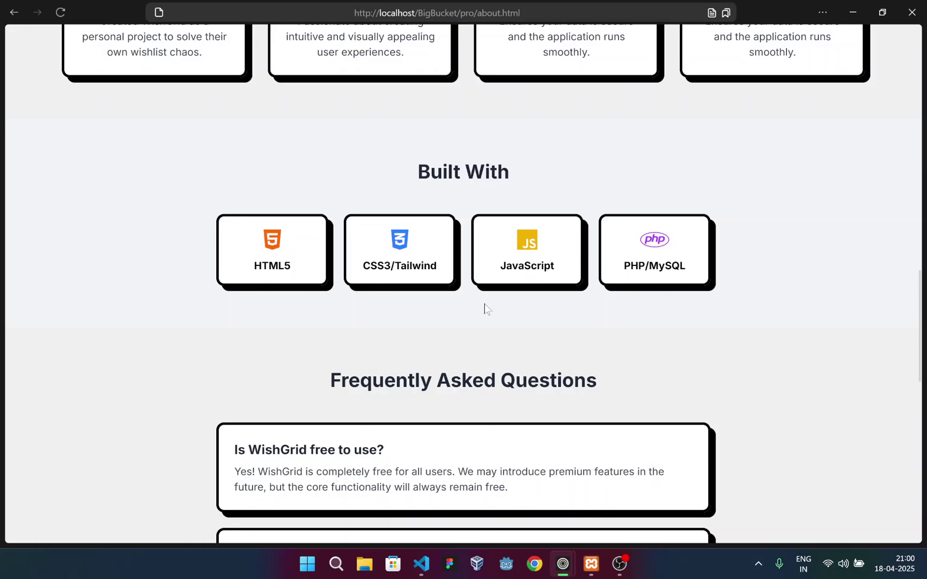
scroll(484, 303, "down", 6)
scroll(435, 296, "down", 5)
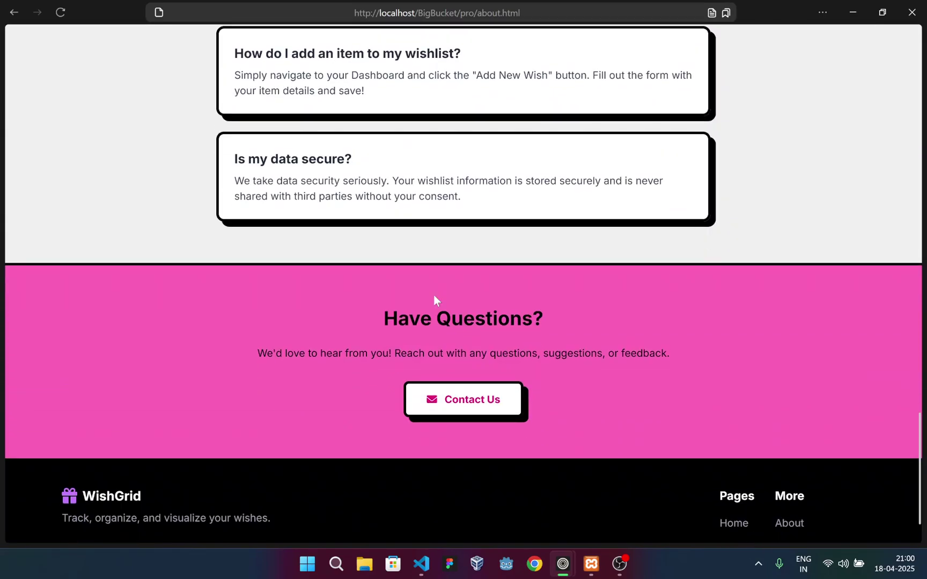
scroll(405, 283, "up", 5)
scroll(405, 284, "down", 6)
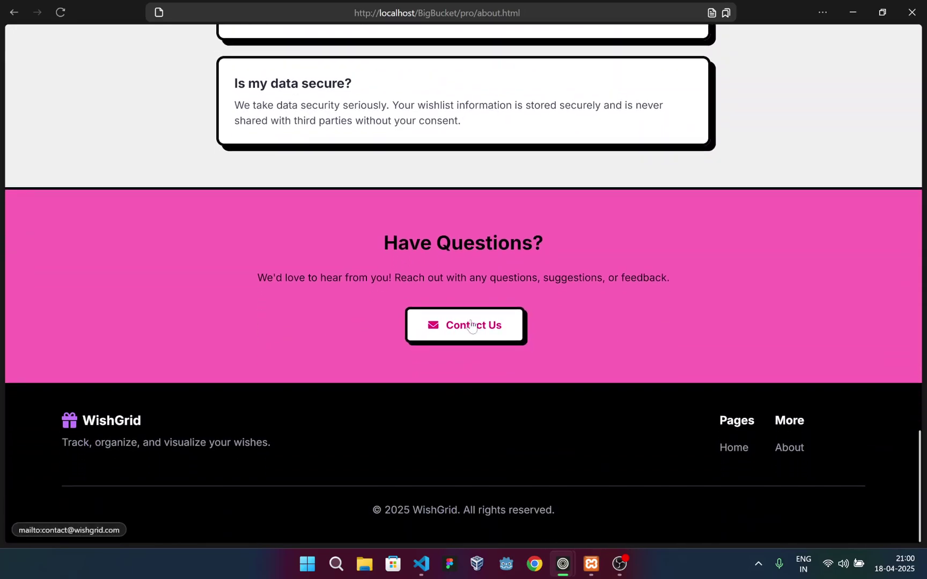
Start a Contact Us e-mail, then cancel the mail-app chooser
left_click(474, 335)
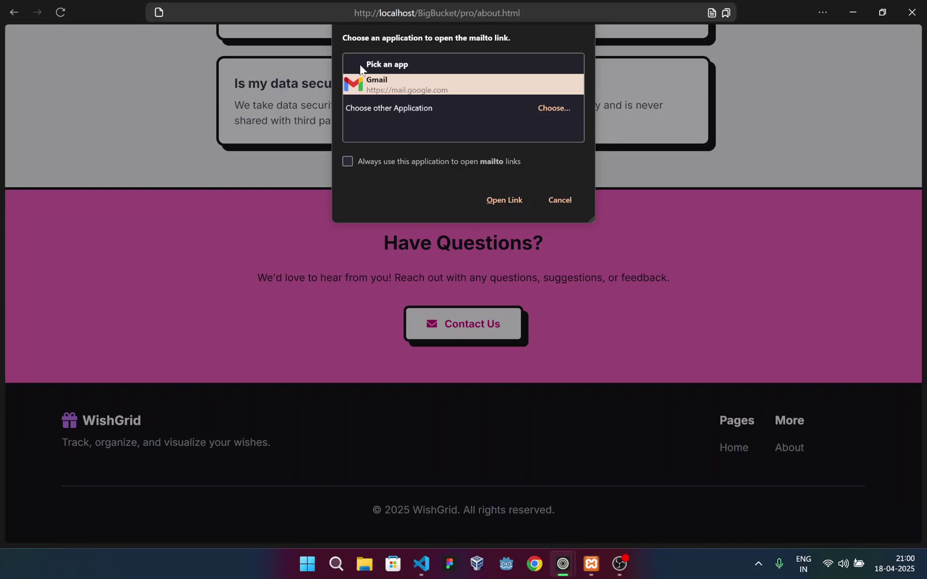
left_click(394, 68)
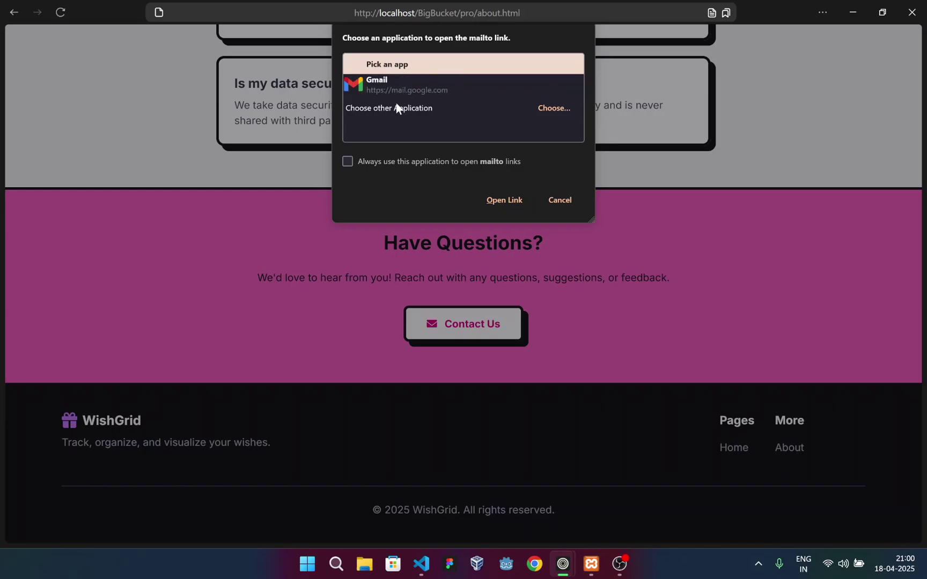
left_click(559, 200)
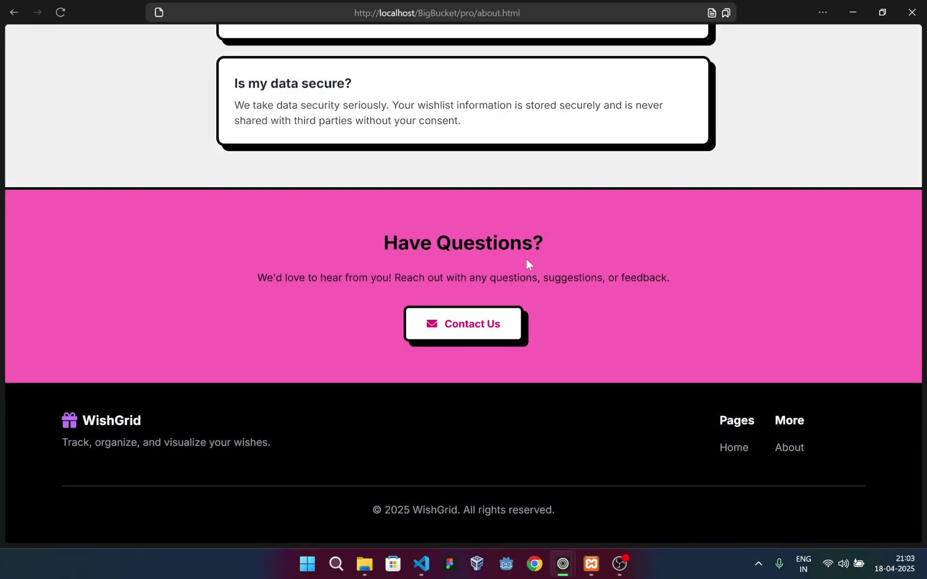
scroll(526, 261, "up", 20)
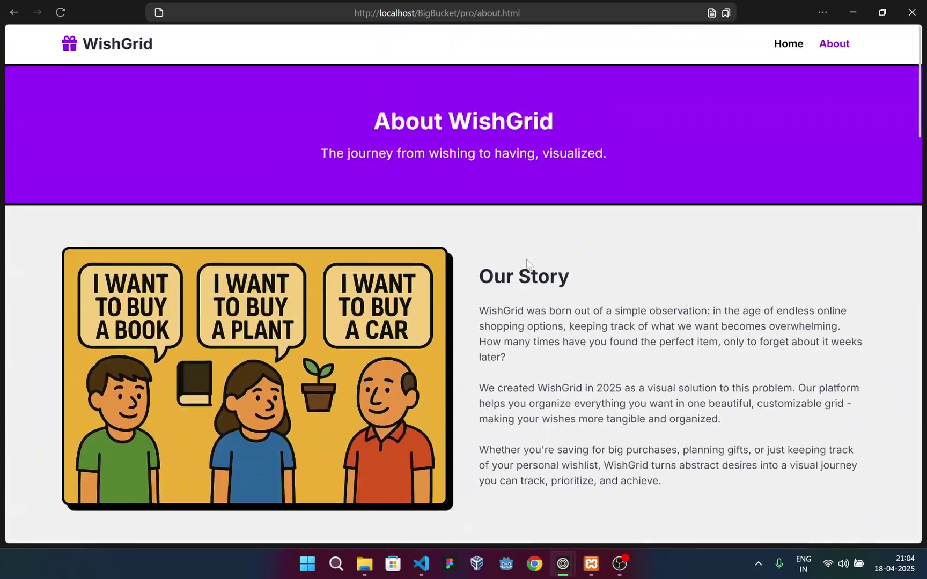
left_click(792, 43)
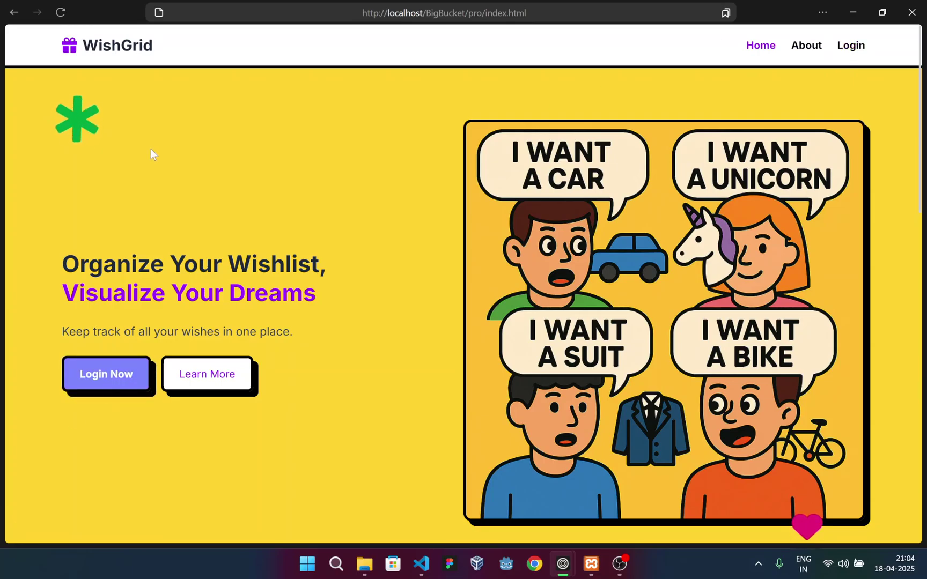
left_click(110, 378)
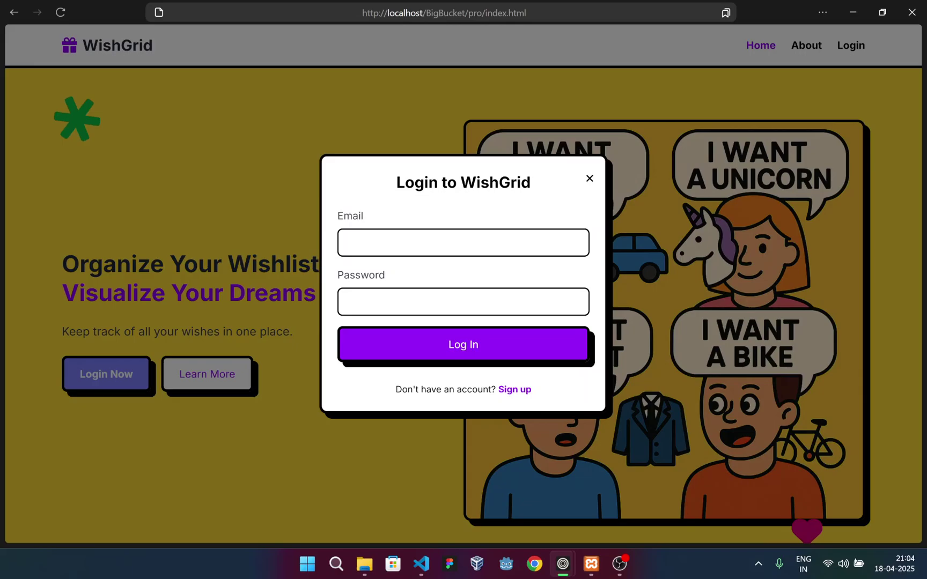
left_click_drag(473, 163, 578, 183)
left_click(413, 271)
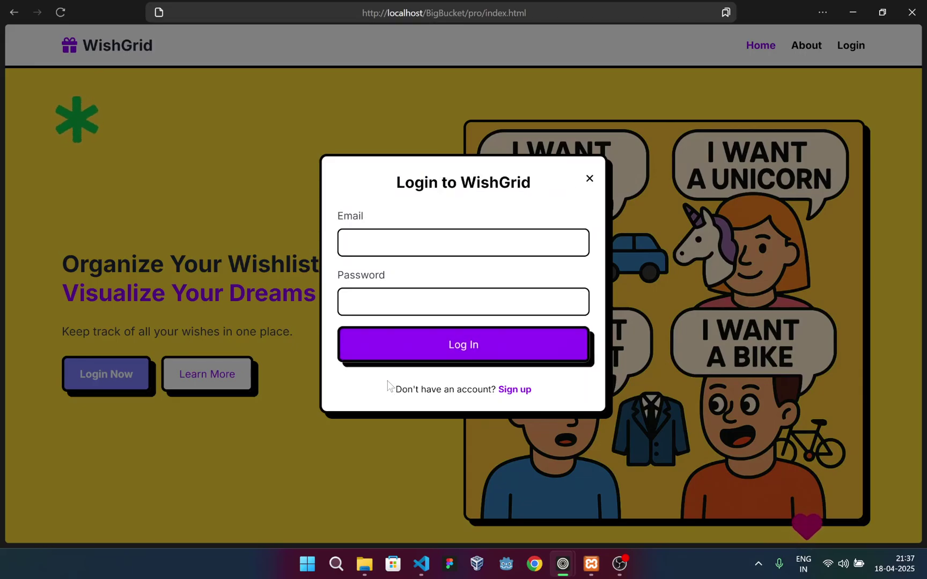
left_click(524, 391)
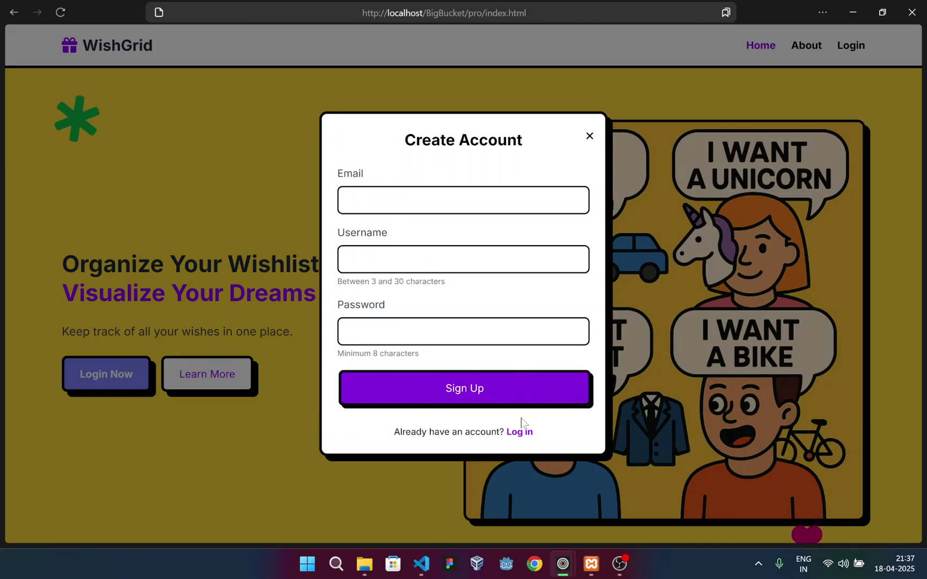
left_click(529, 434)
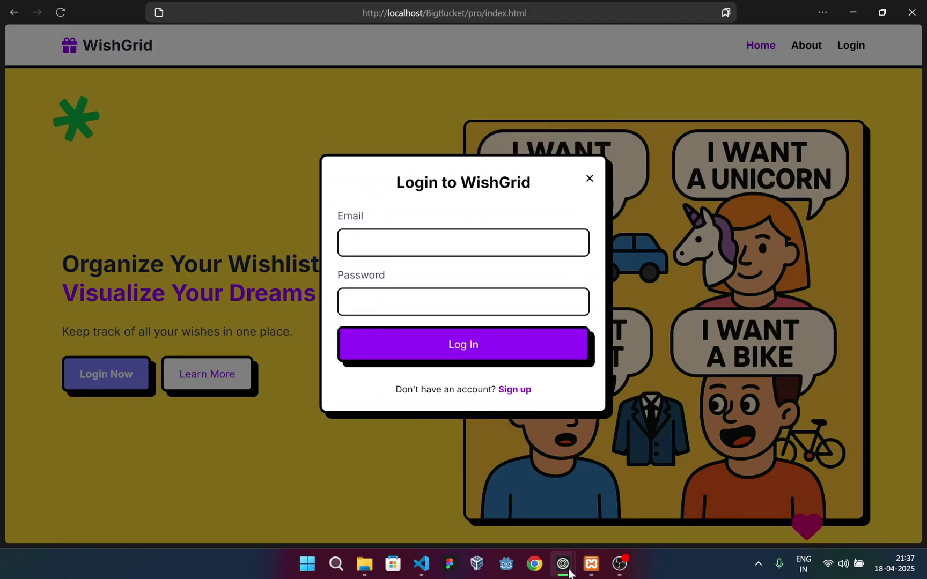
mouse_move(559, 552)
left_click(525, 499)
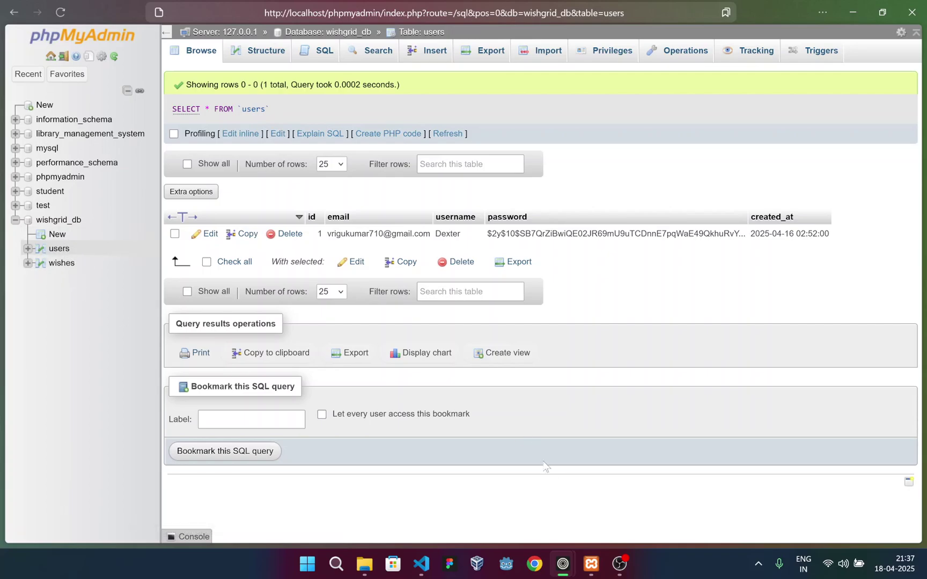
mouse_move(563, 563)
left_click(578, 510)
Log in with the account e-mail and password to reach the dashboard showing the Jaguar wish
left_click(407, 242)
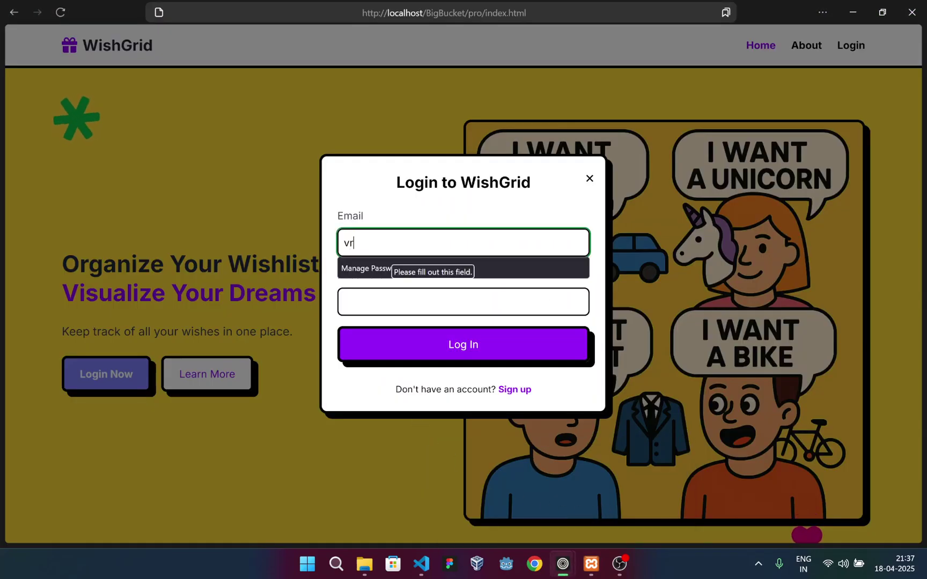
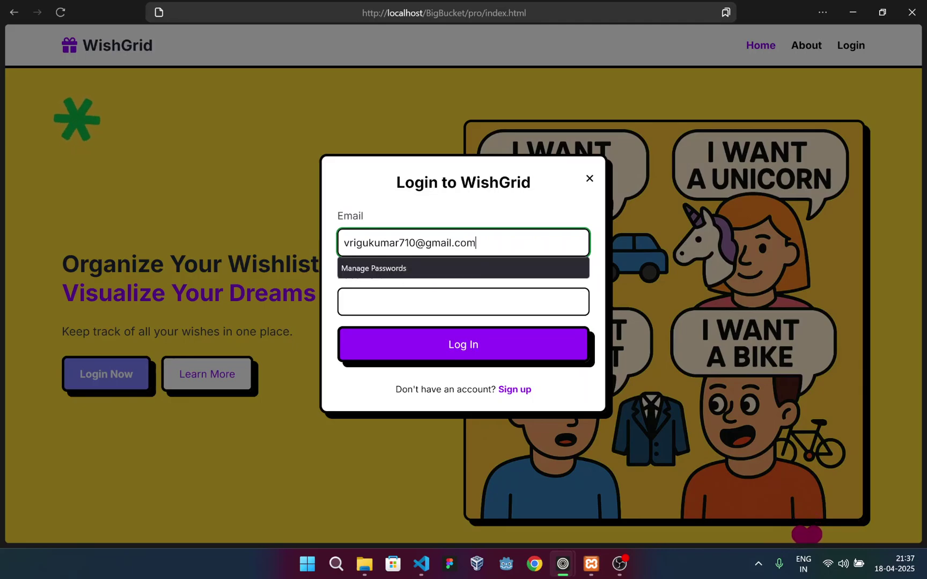
key("Tab")
key("Return")
type("*********")
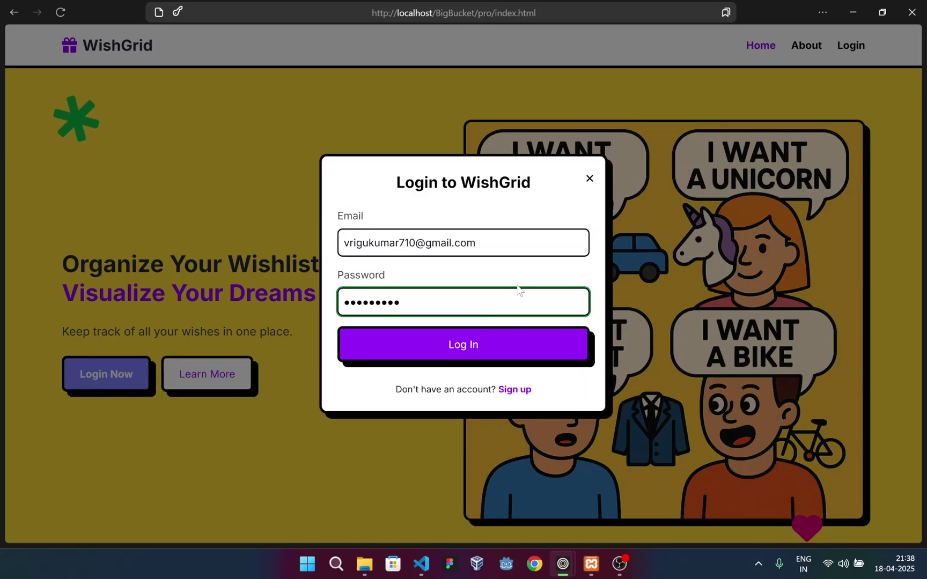
left_click(472, 346)
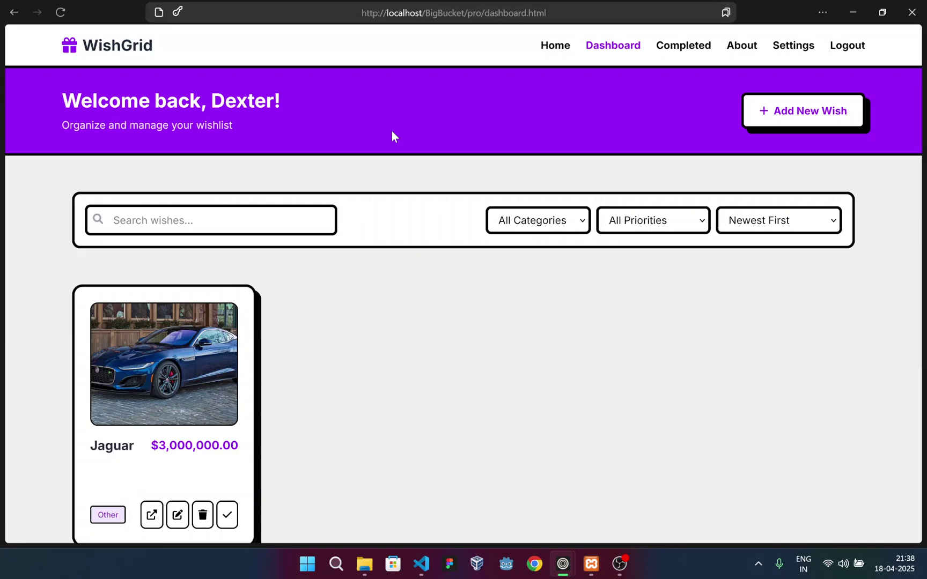
left_click(562, 563)
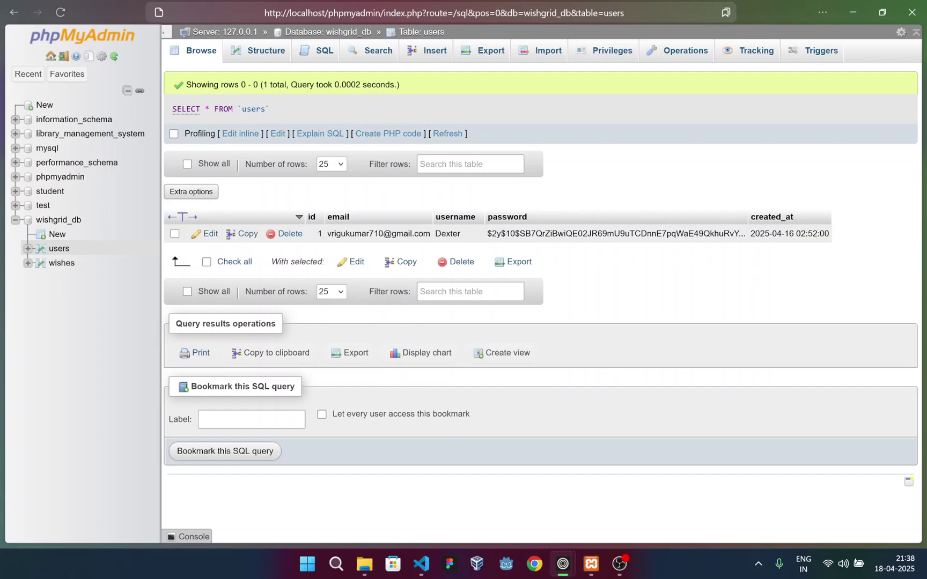
double_click(453, 234)
mouse_move(563, 563)
left_click(595, 494)
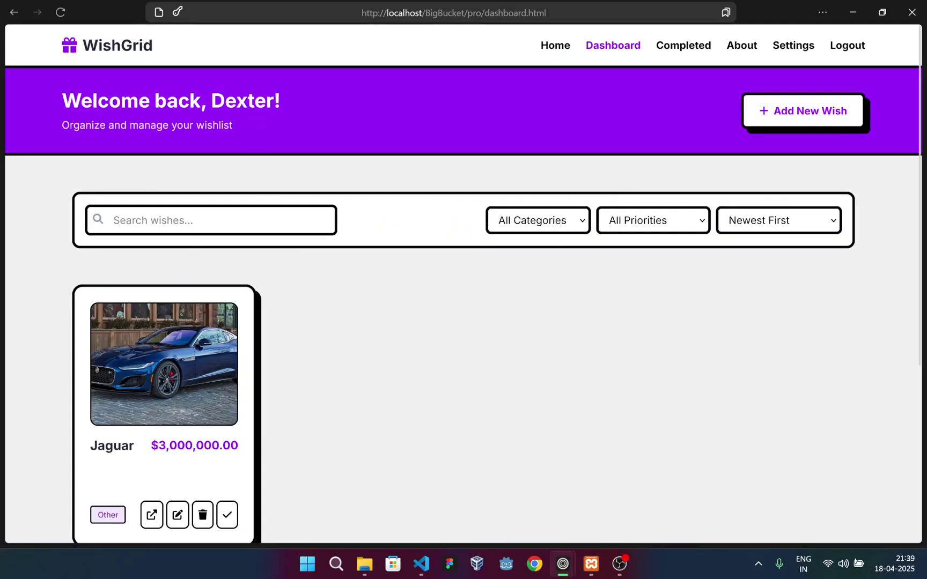
left_click_drag(211, 101, 294, 91)
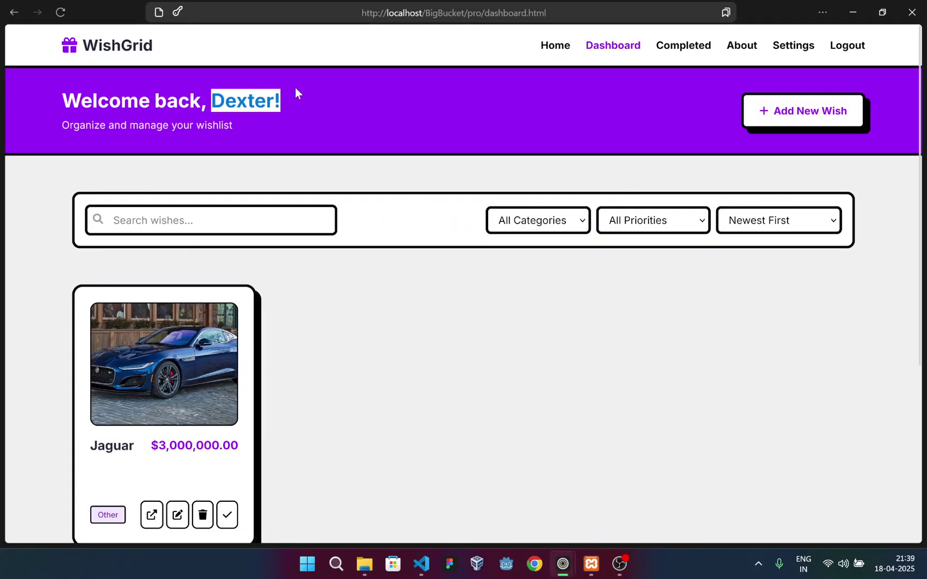
left_click(296, 93)
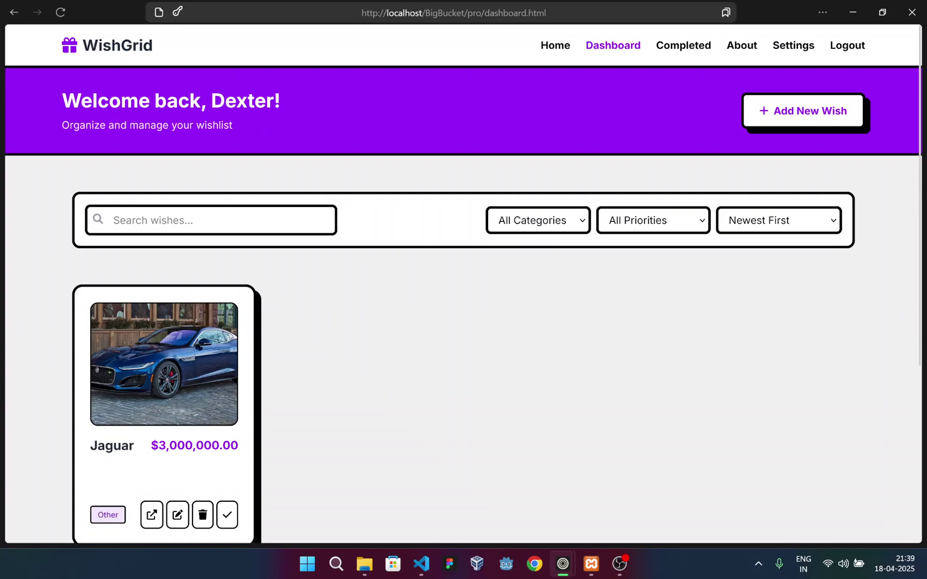
scroll(318, 196, "down", 2)
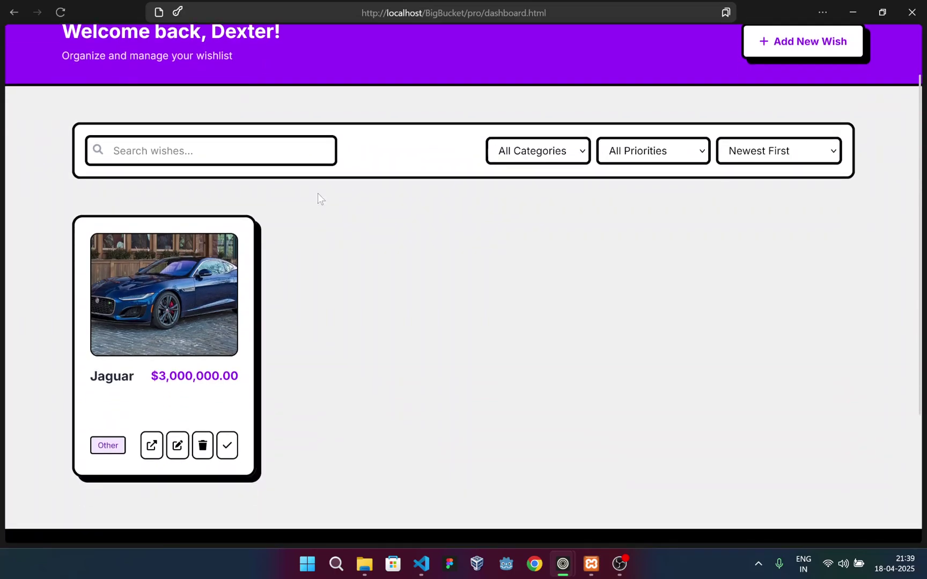
scroll(311, 198, "down", 1)
scroll(306, 200, "up", 1)
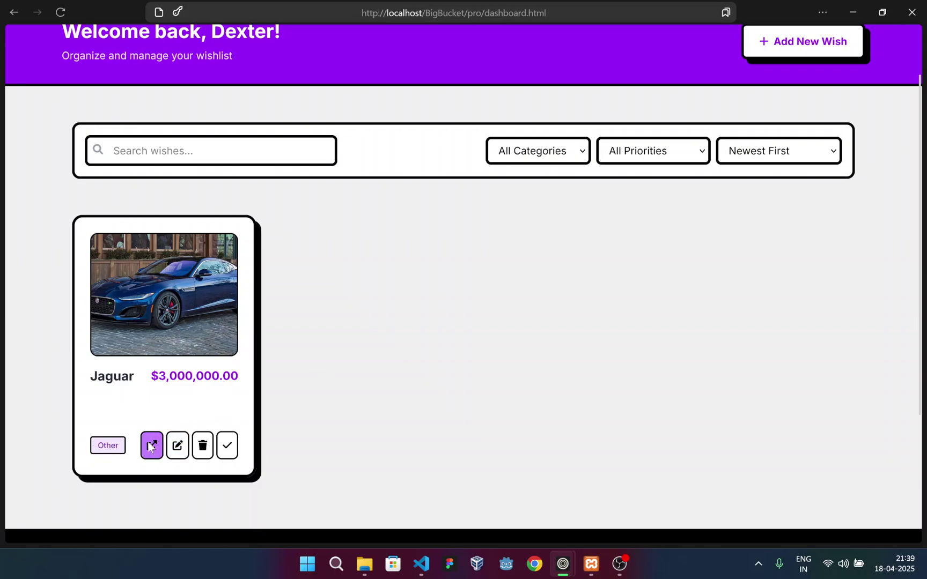
Start a new wish and enter Perfume as its name
scroll(382, 268, "up", 2)
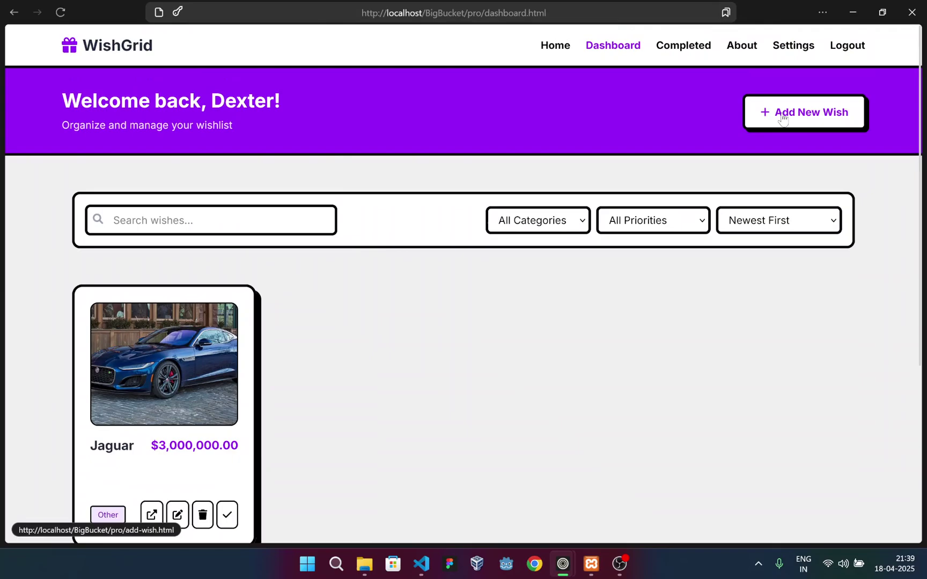
left_click(797, 114)
left_click(375, 235)
type("Perfume")
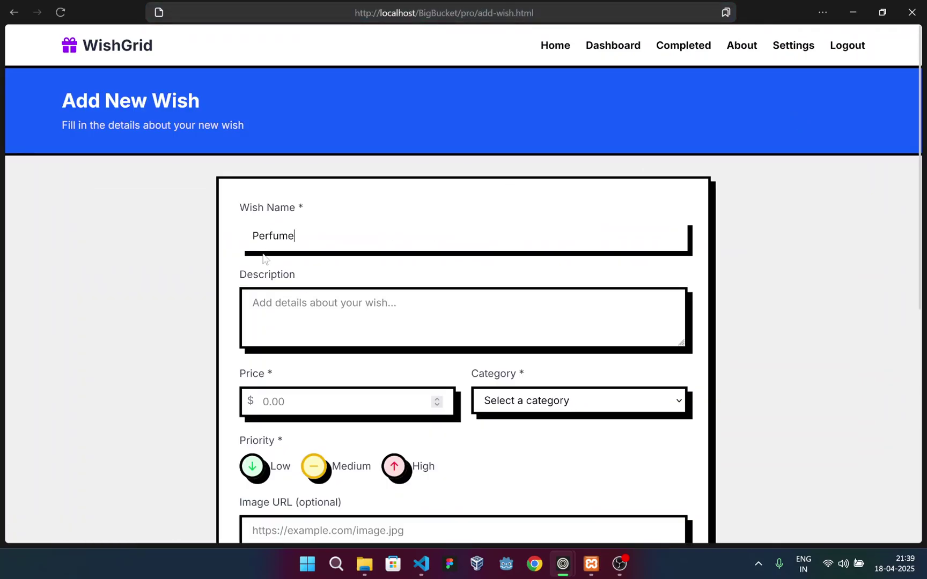
left_click(263, 258)
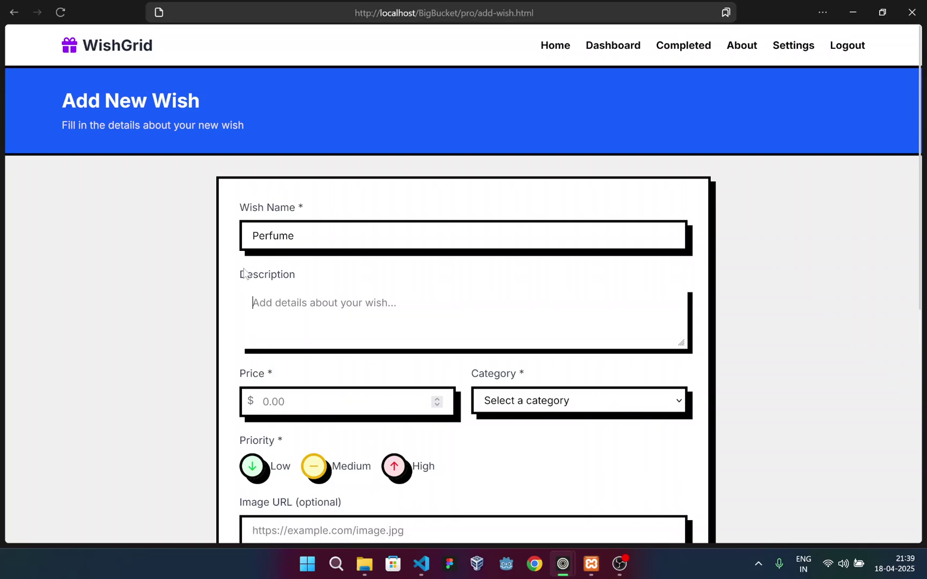
scroll(263, 258, "down", 2)
Give the Perfume wish price 10 and category Home, then save it
left_click(274, 262)
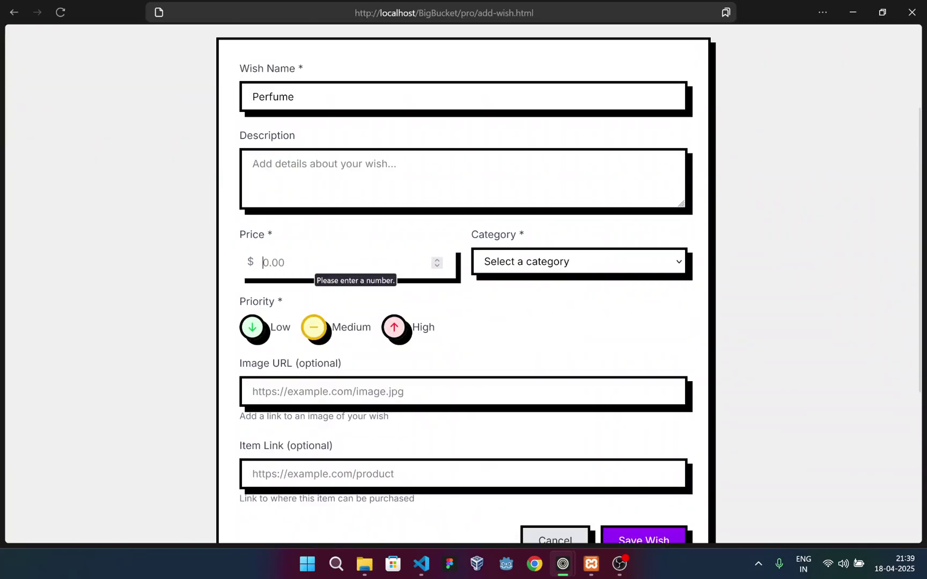
type("10")
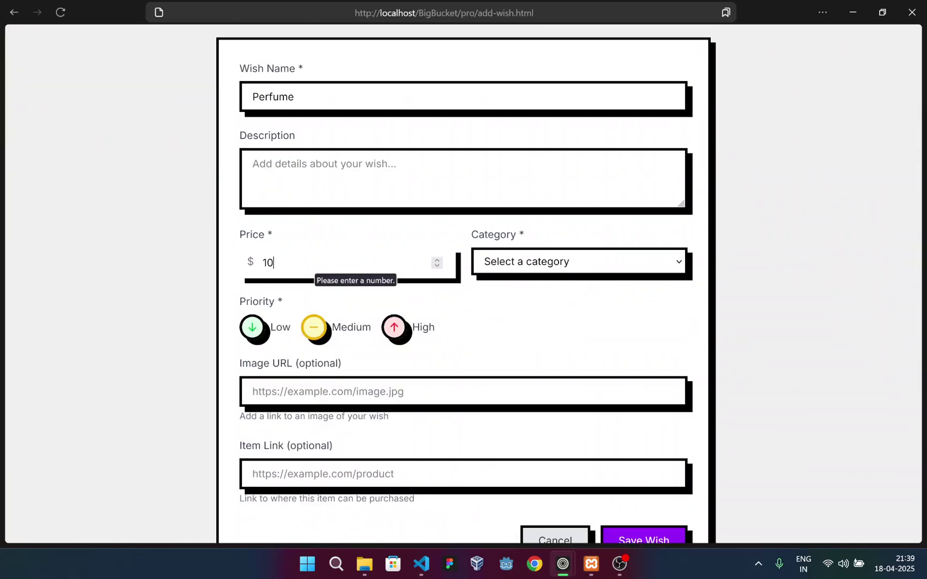
left_click(589, 263)
left_click(504, 362)
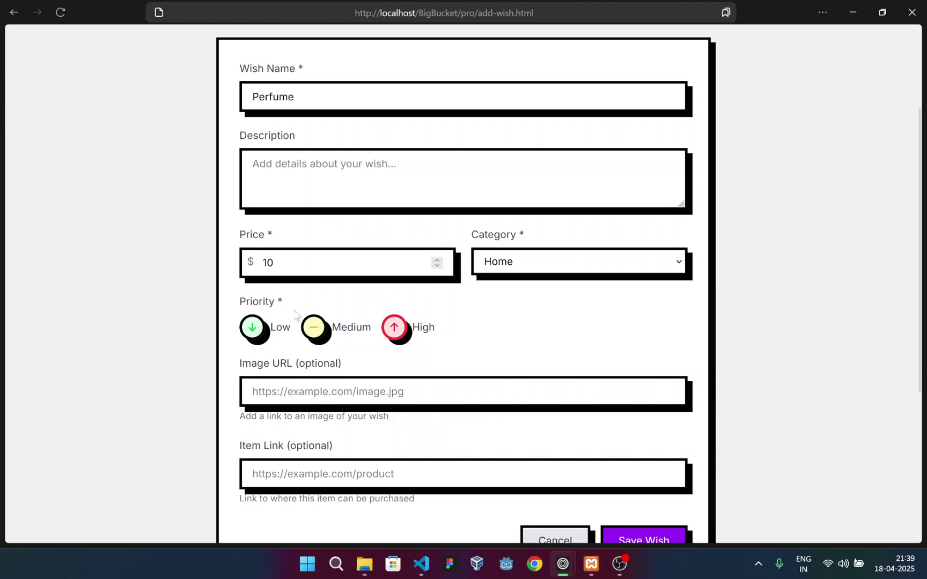
scroll(298, 298, "down", 2)
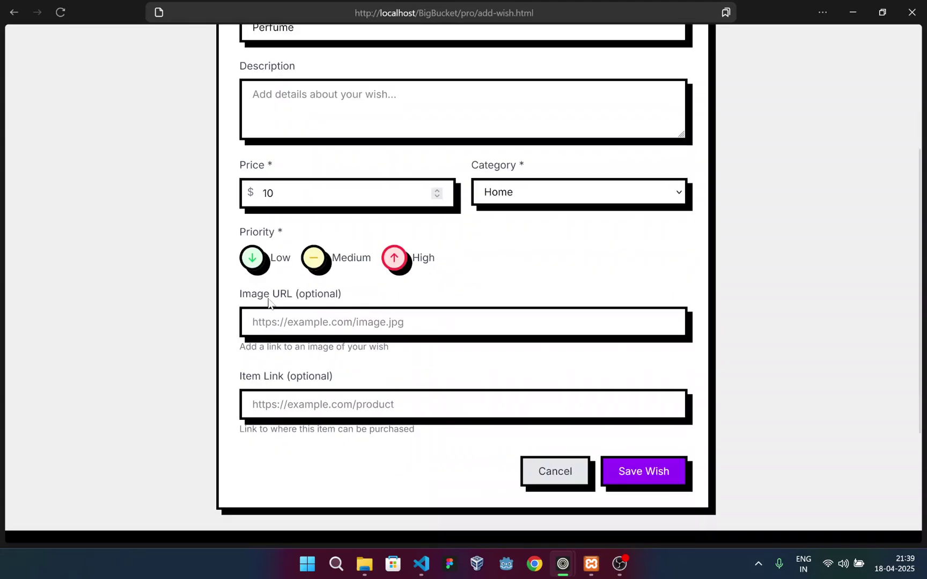
left_click_drag(268, 303, 368, 296)
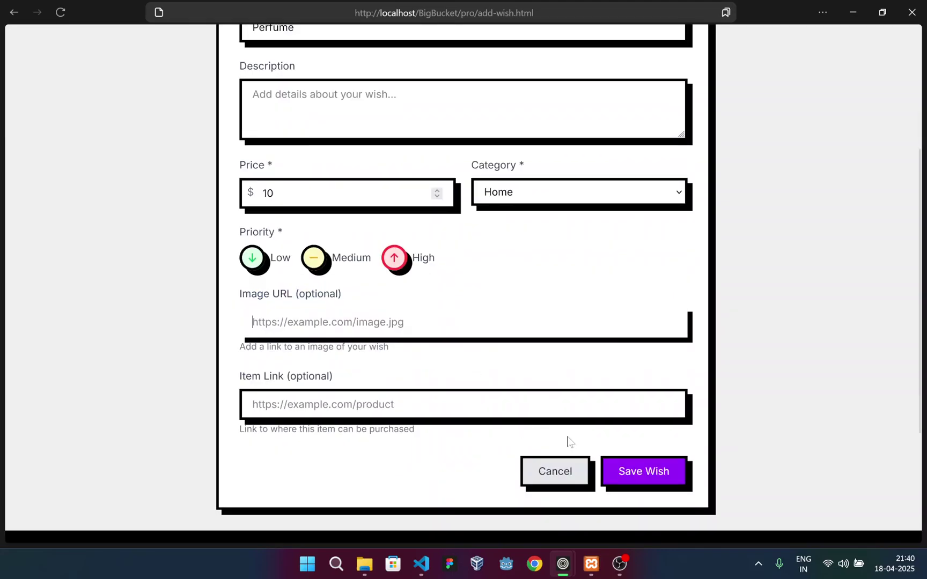
left_click(649, 477)
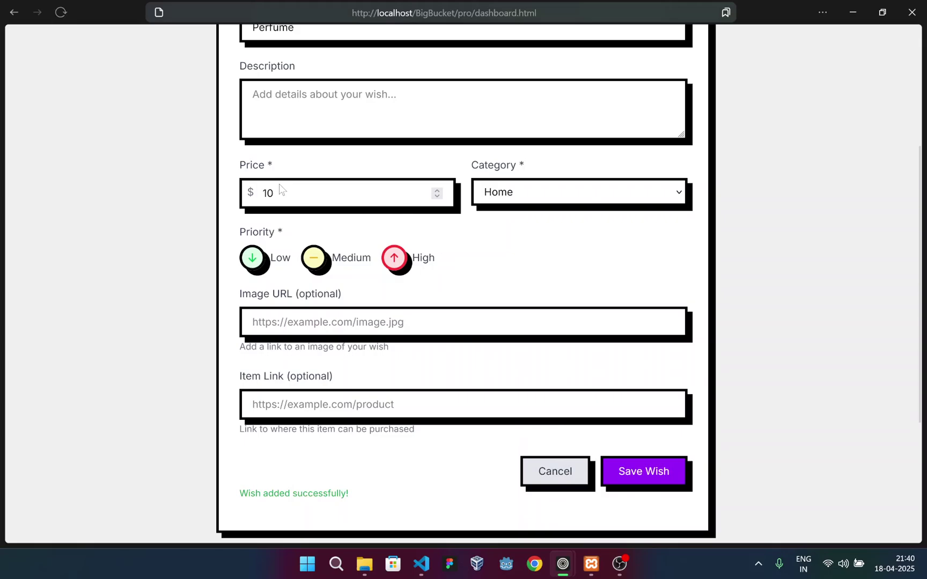
scroll(244, 326, "down", 2)
Copy the Nautica Voyage image and paste it as the Perfume wish's Image URL
scroll(244, 326, "down", 1)
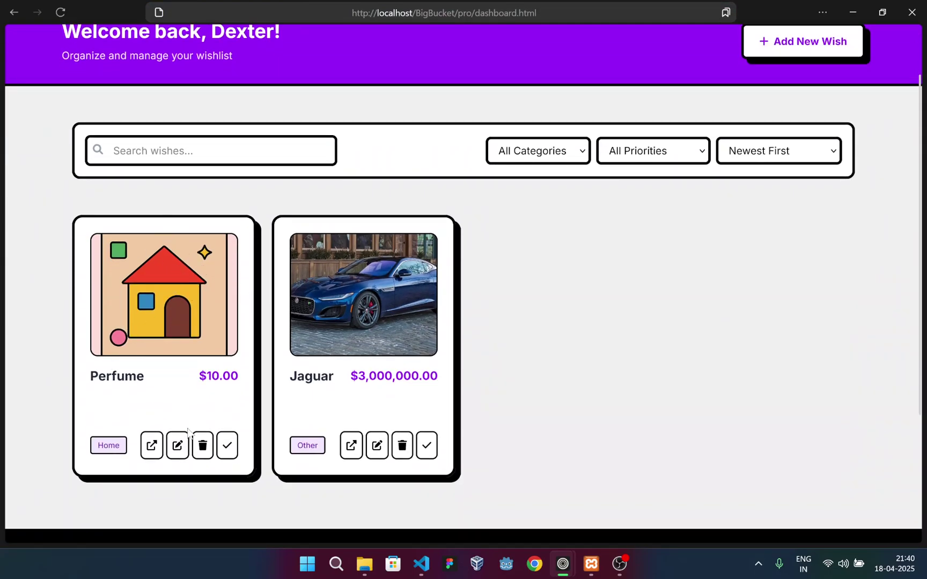
key("ctrl+Tab")
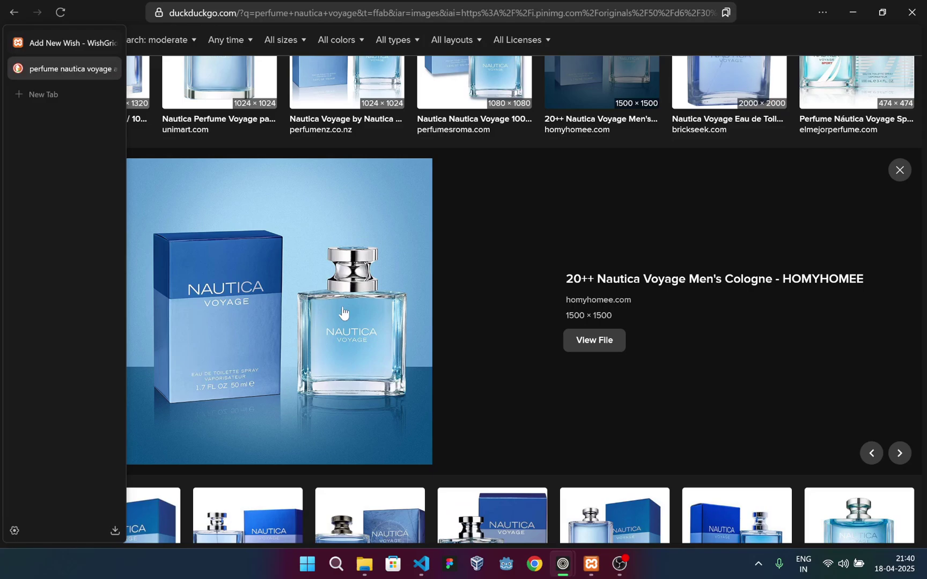
right_click(260, 228)
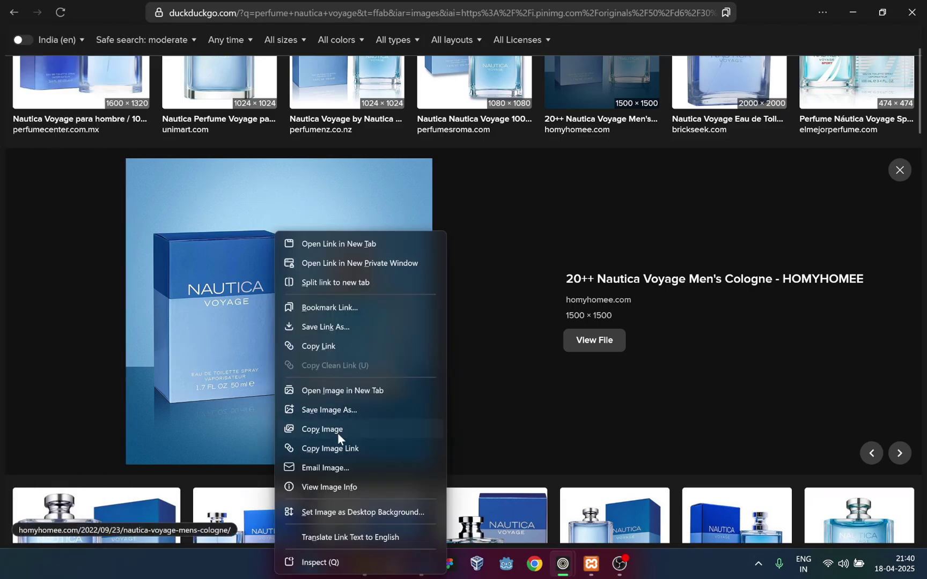
left_click(338, 433)
left_click(52, 41)
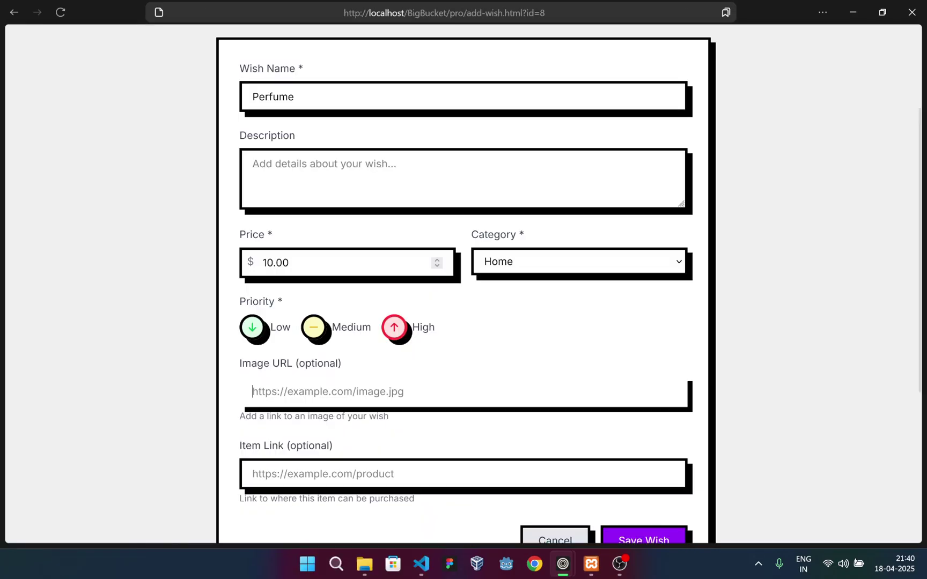
key("ctrl+v")
Paste the same address into Item Link and save the Perfume wish
scroll(234, 233, "down", 4)
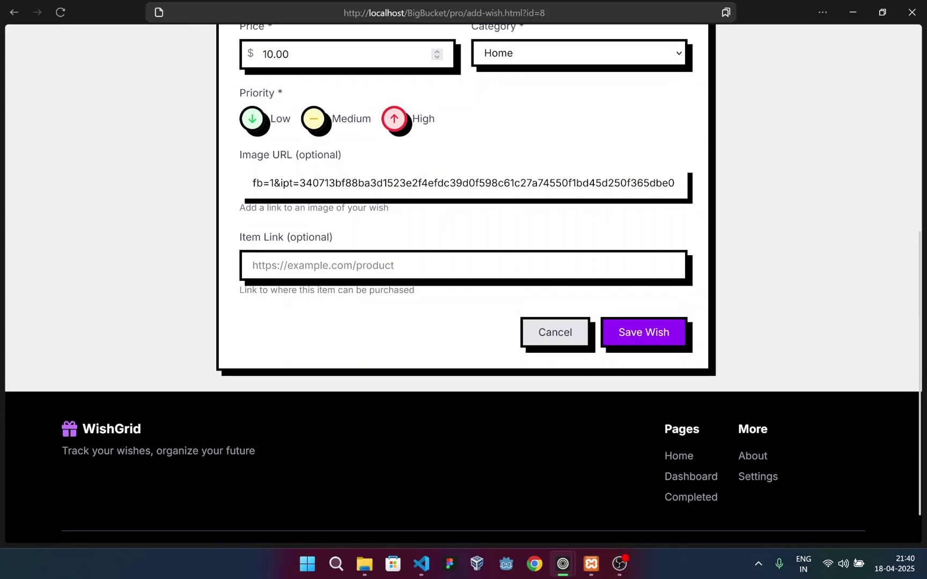
left_click(253, 265)
key("ctrl+v")
left_click(648, 333)
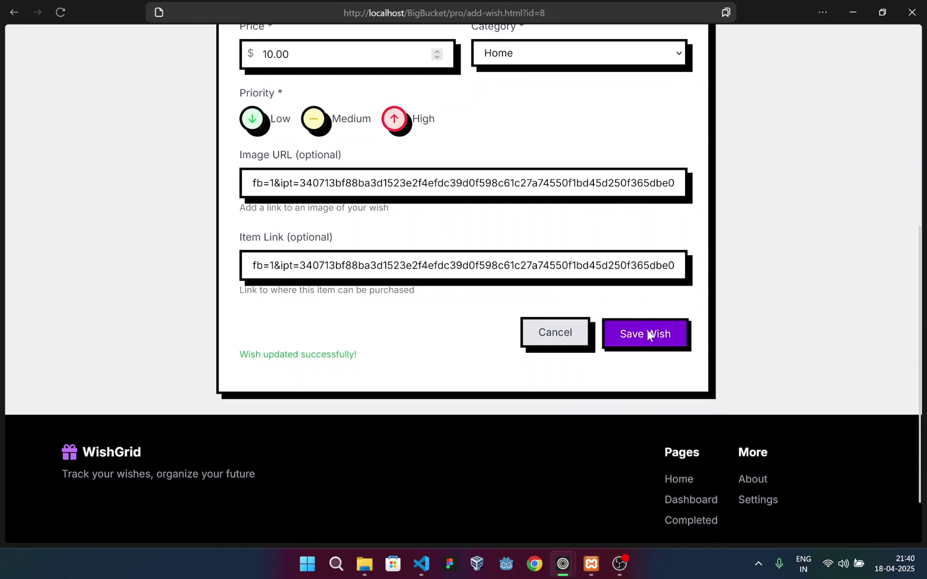
scroll(134, 240, "down", 3)
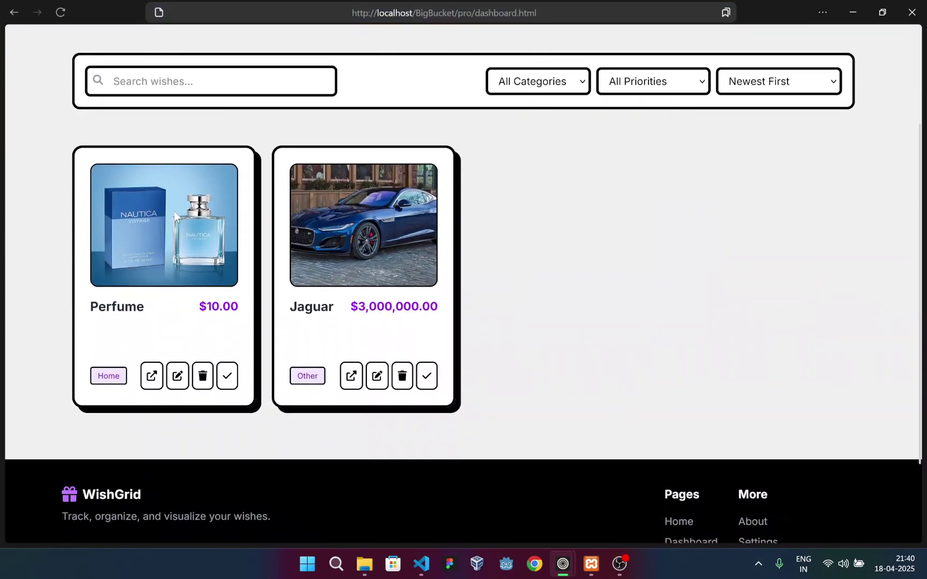
scroll(174, 211, "up", 3)
scroll(166, 279, "down", 3)
Check the Perfume link, then copy another perfume thumbnail's image link from the search results
left_click(151, 377)
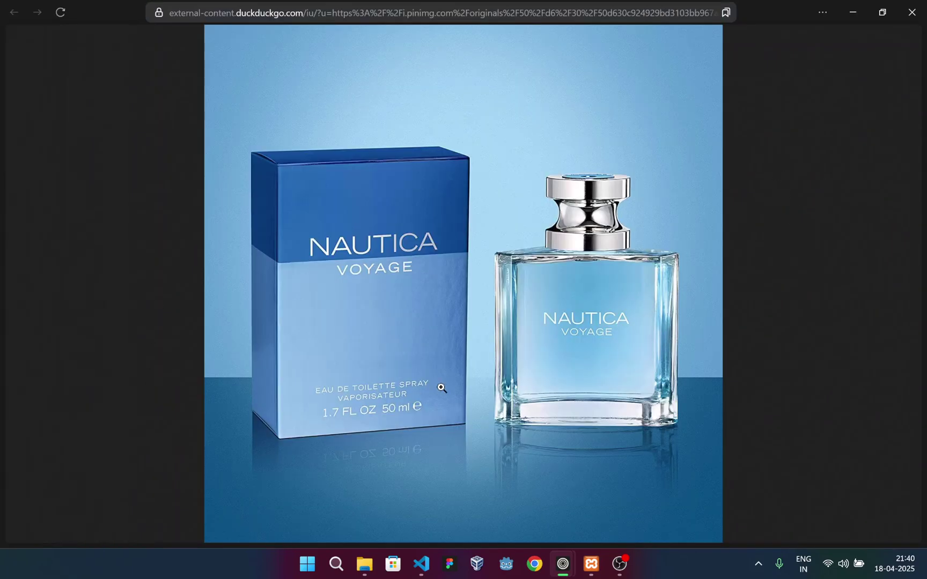
left_click(55, 94)
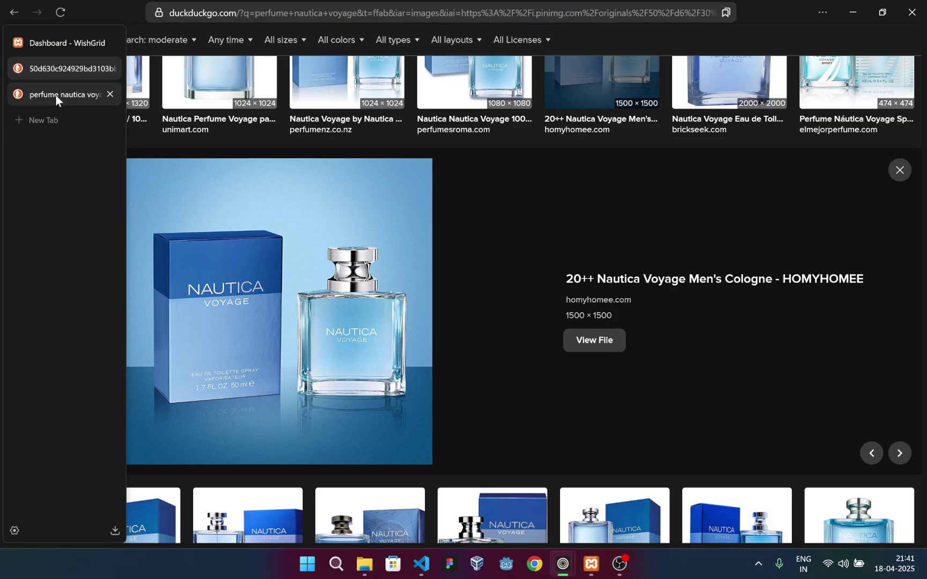
key("Escape")
scroll(346, 368, "down", 3)
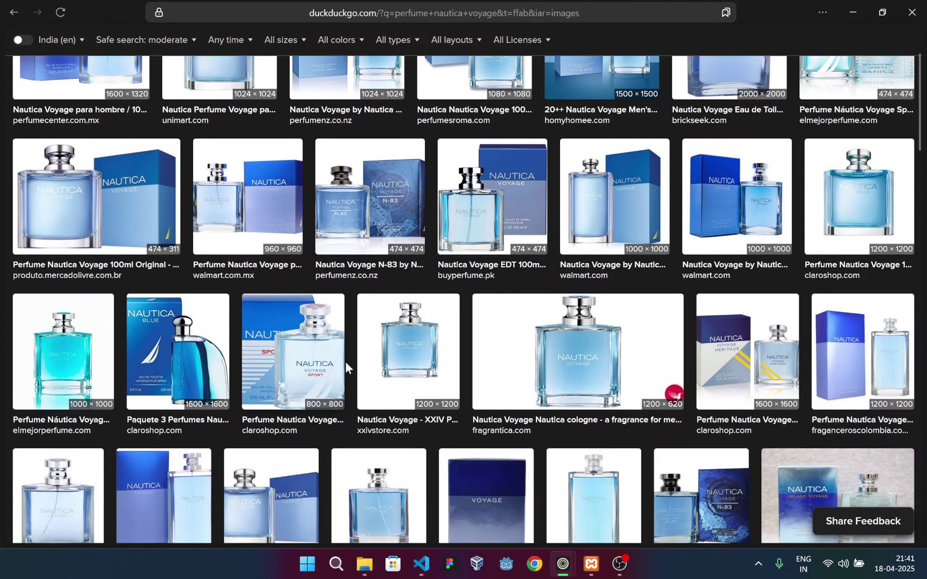
right_click(381, 338)
left_click(435, 406)
Put the new link in the Perfume wish's Item Link, save, and return to the dashboard
key("ctrl+Tab")
scroll(182, 376, "down", 4)
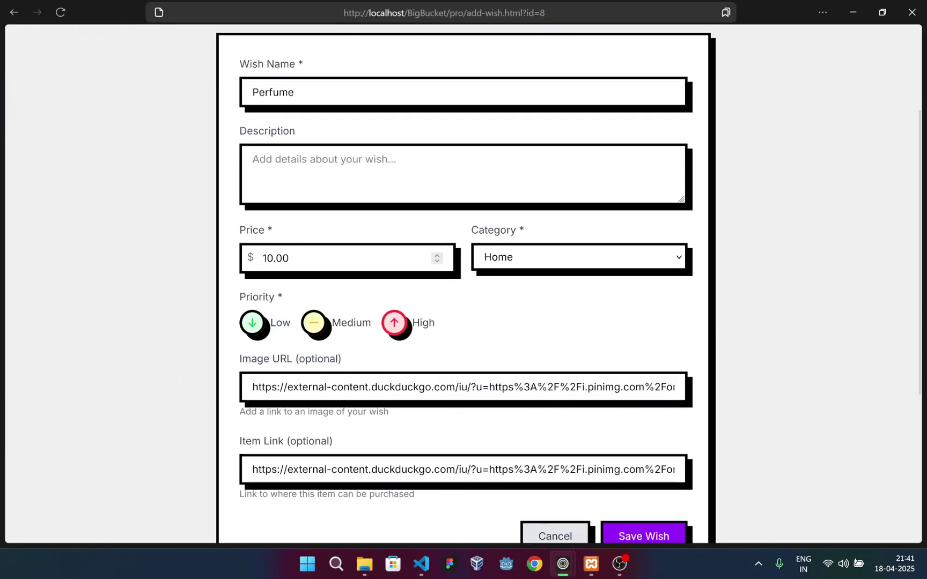
left_click(331, 404)
left_click(627, 469)
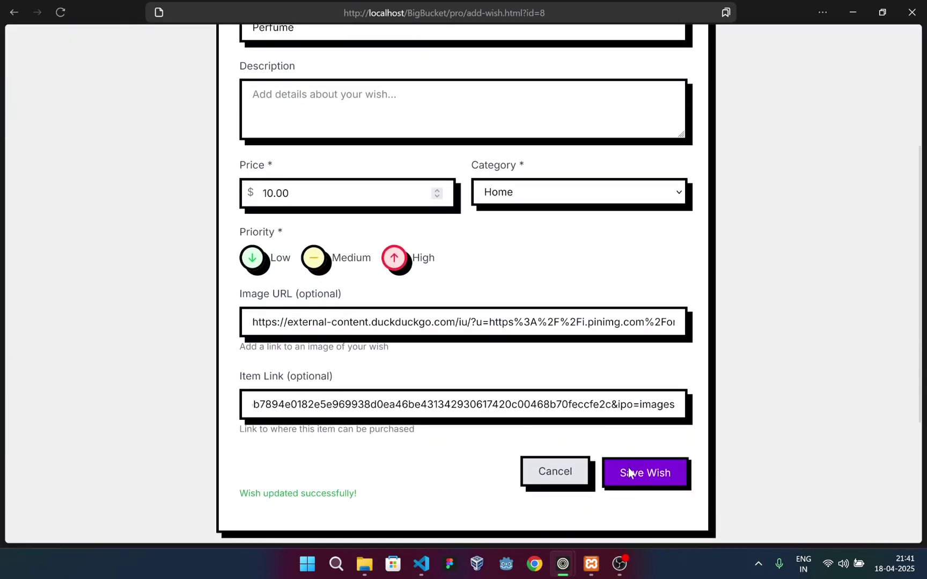
left_click(563, 481)
Test the updated Perfume link, then close the three extra image tabs
scroll(100, 203, "down", 2)
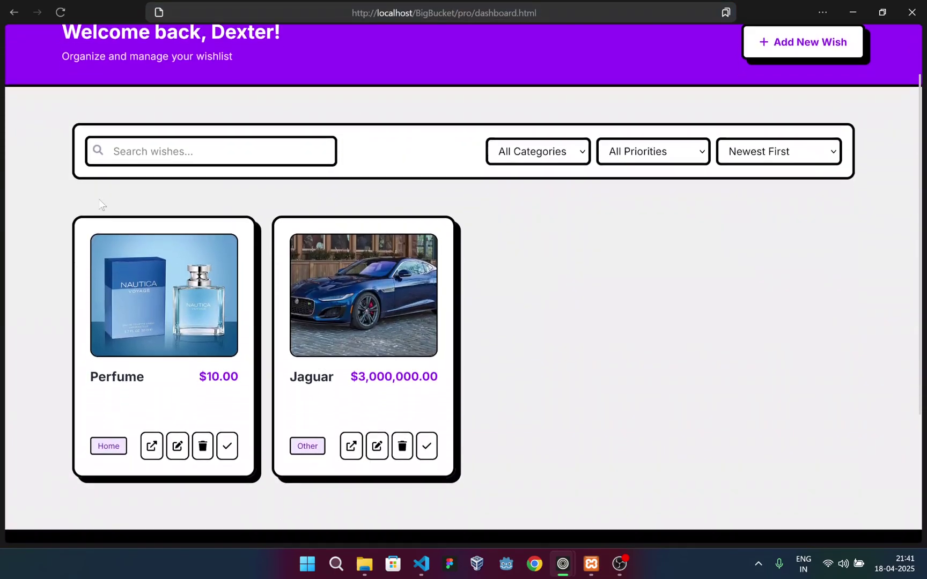
left_click(152, 445)
mouse_move(13, 79)
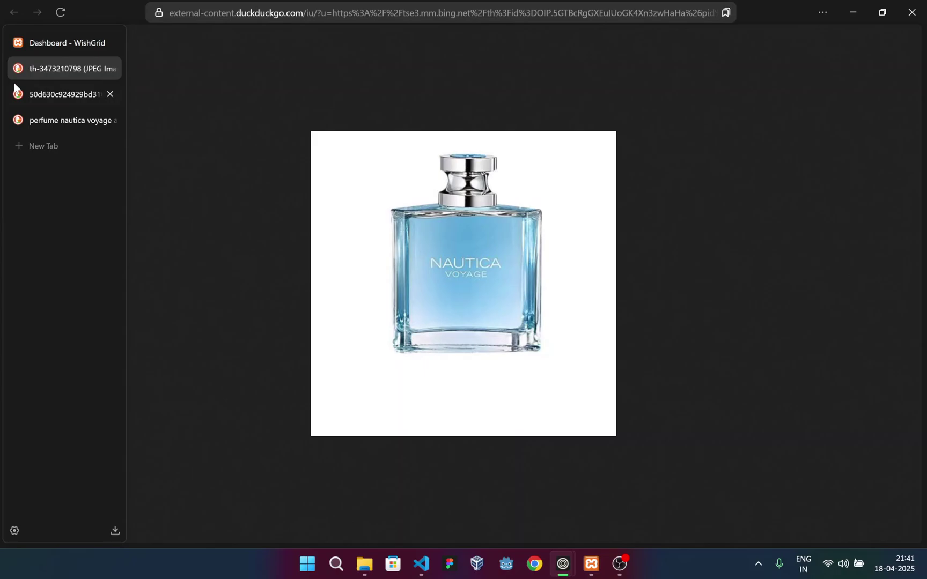
left_click(110, 69)
left_click(109, 69)
left_click(110, 68)
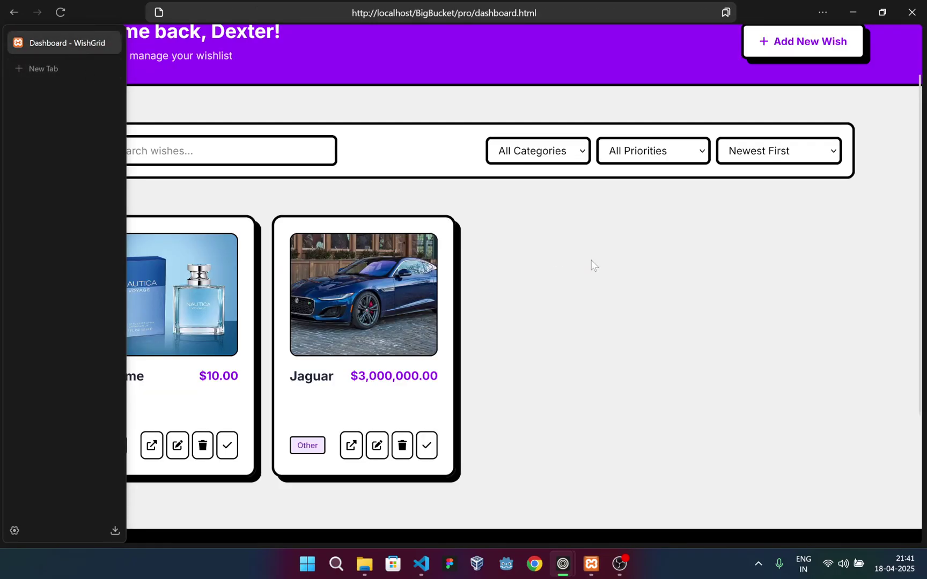
scroll(519, 143, "up", 2)
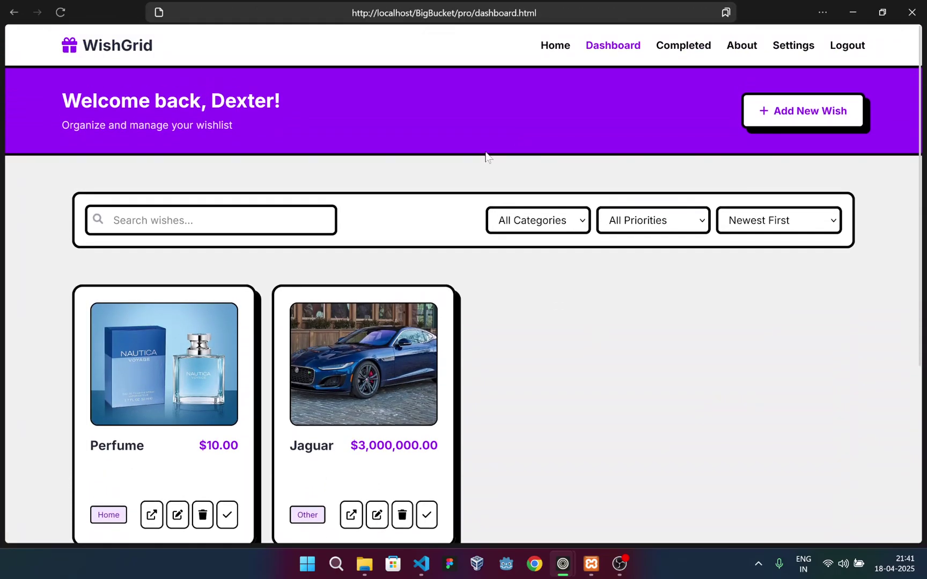
scroll(479, 295, "down", 1)
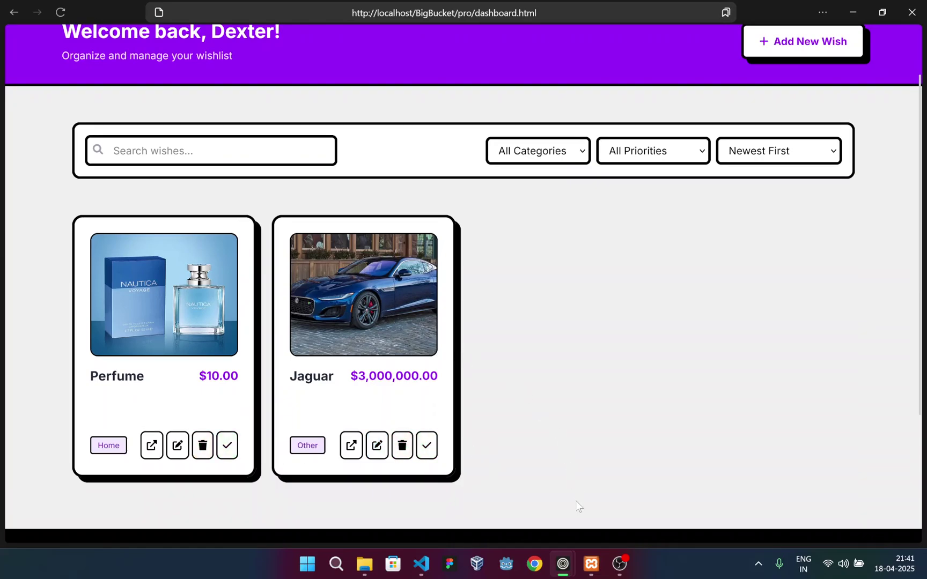
Review the five rows of phpMyAdmin's wishes table, then return to the WishGrid dashboard
mouse_move(566, 563)
left_click(488, 499)
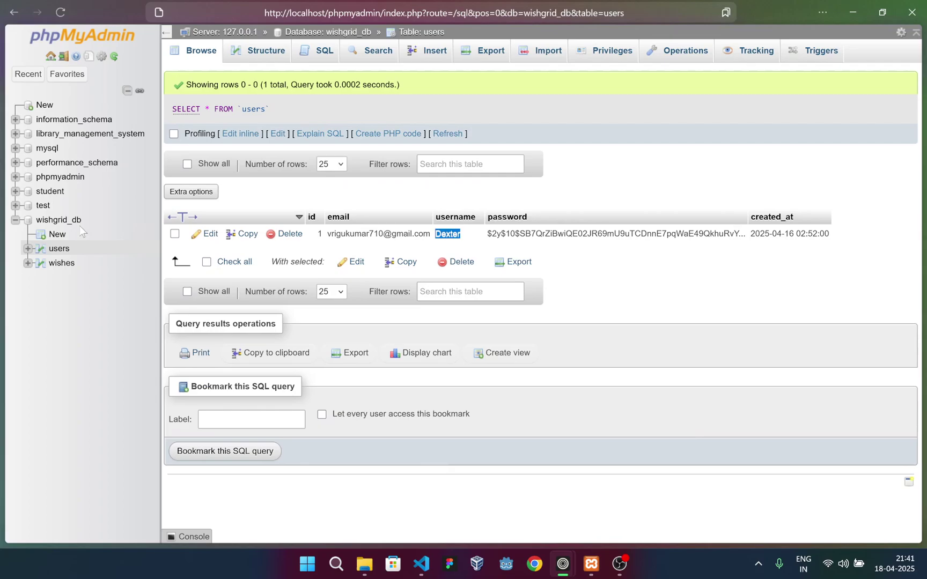
left_click(55, 266)
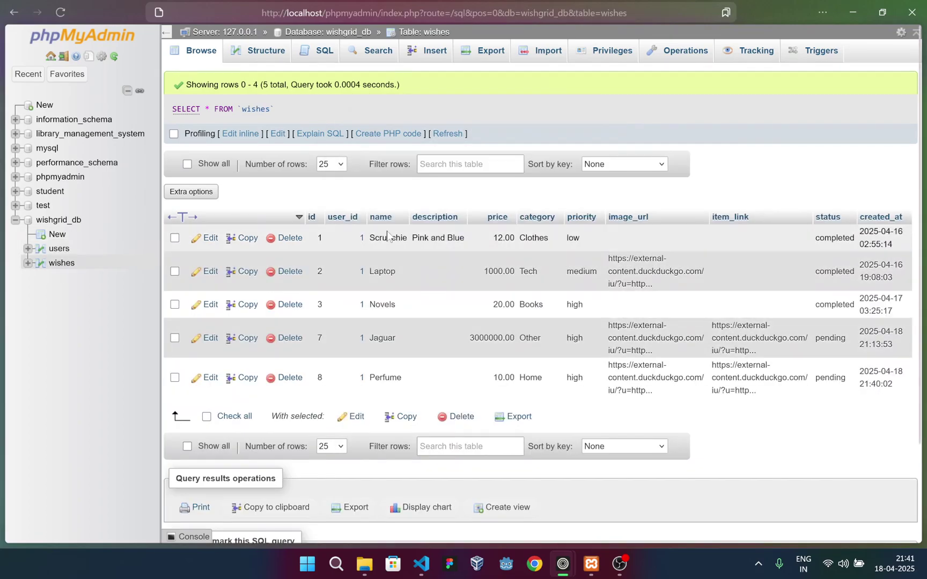
left_click_drag(404, 382, 369, 356)
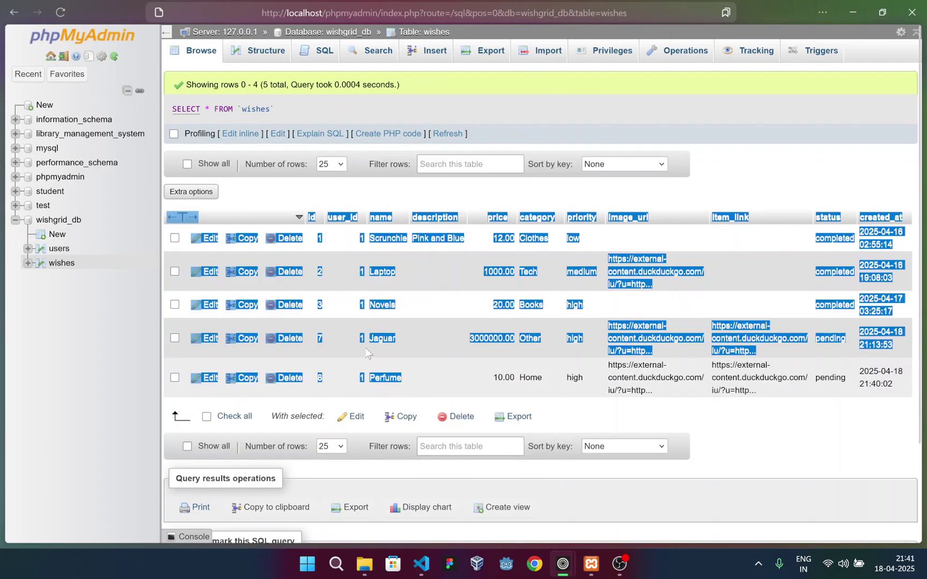
left_click(370, 355)
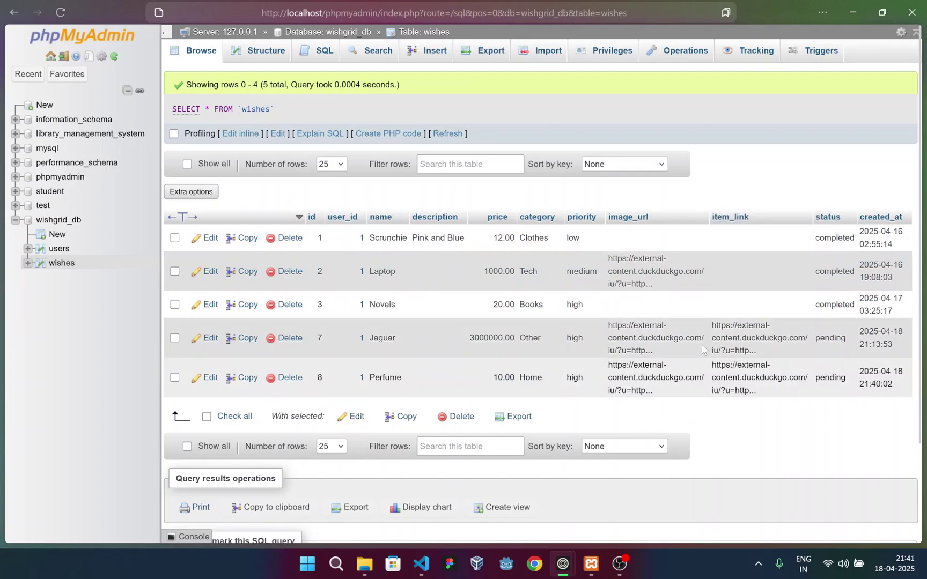
mouse_move(562, 562)
left_click(630, 496)
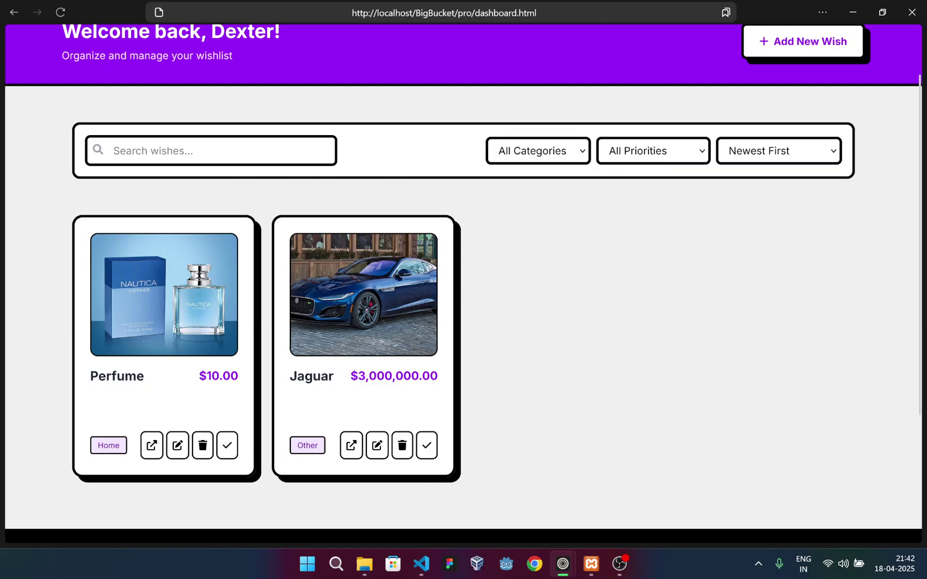
Delete the Jaguar wish from the dashboard and confirm the deletion
left_click_drag(286, 384, 448, 391)
left_click(448, 390)
left_click(403, 447)
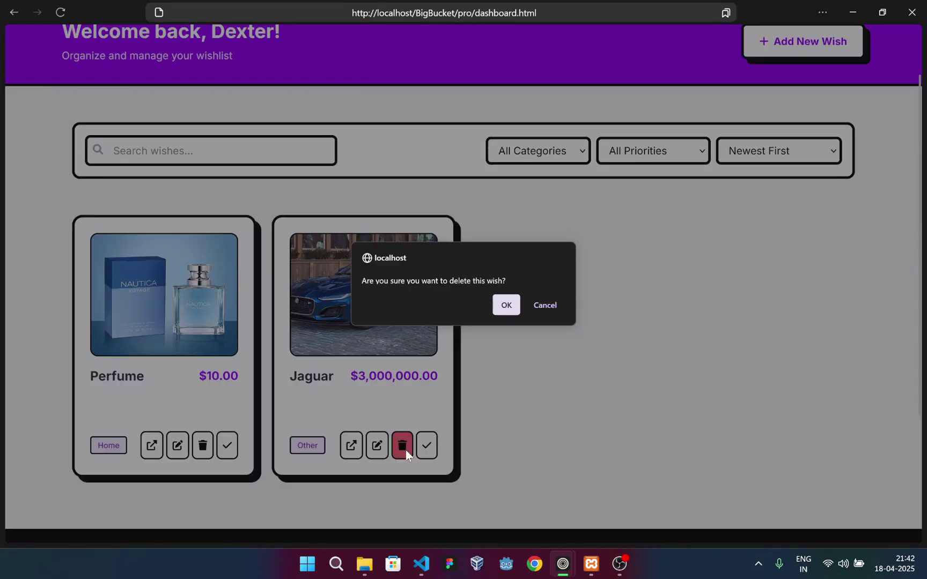
left_click(507, 308)
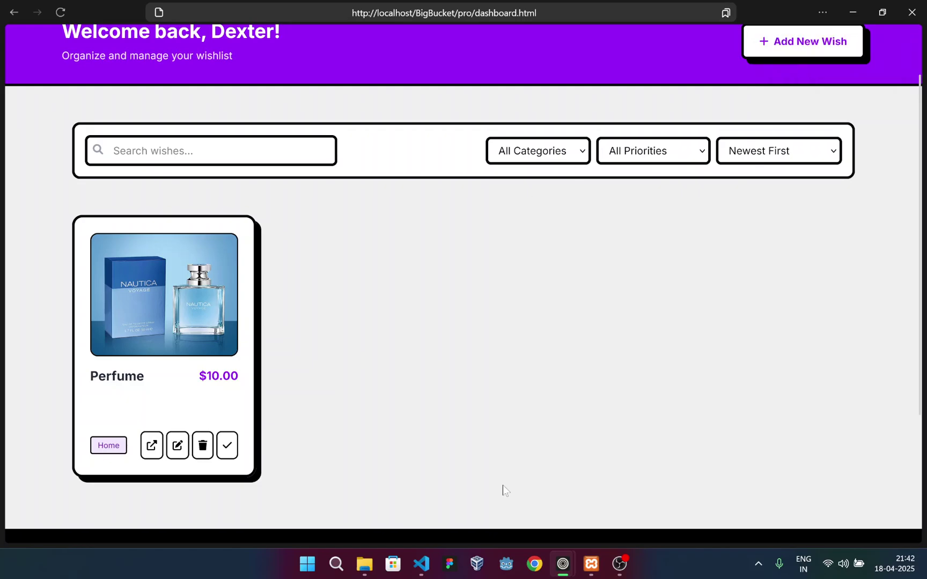
Reload phpMyAdmin's wishes table to show the remaining four rows
mouse_move(567, 569)
left_click(498, 520)
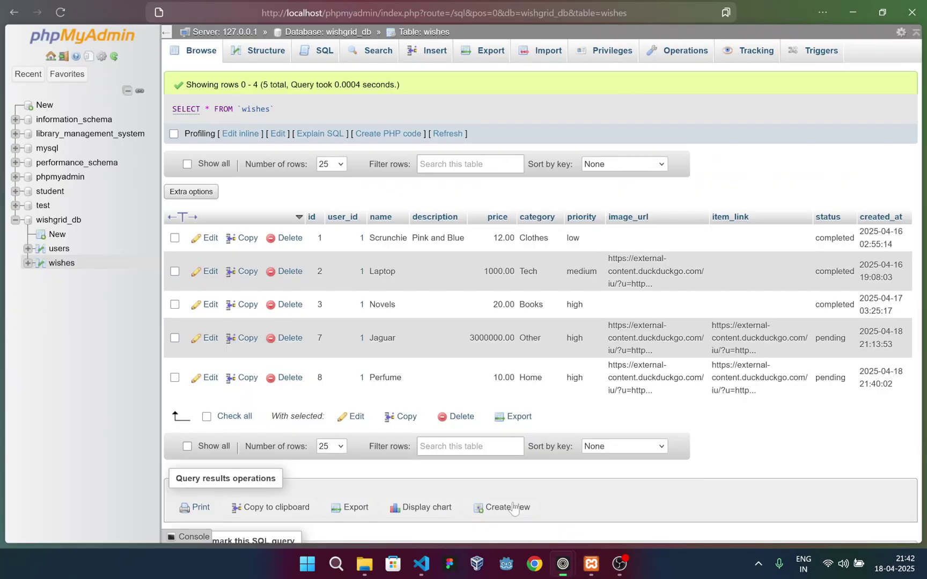
left_click(69, 17)
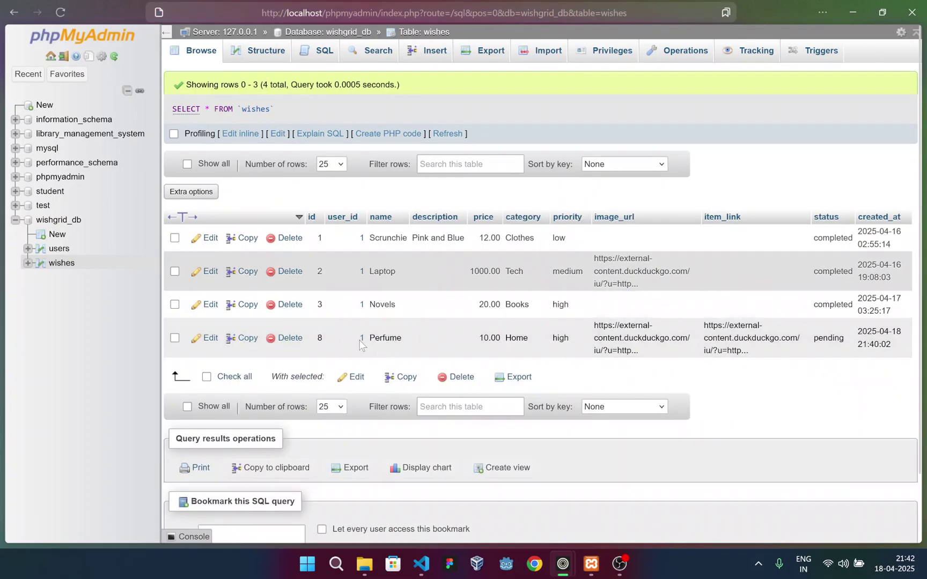
Back on the dashboard, mark the Perfume wish completed and confirm with OK
mouse_move(562, 564)
left_click(608, 483)
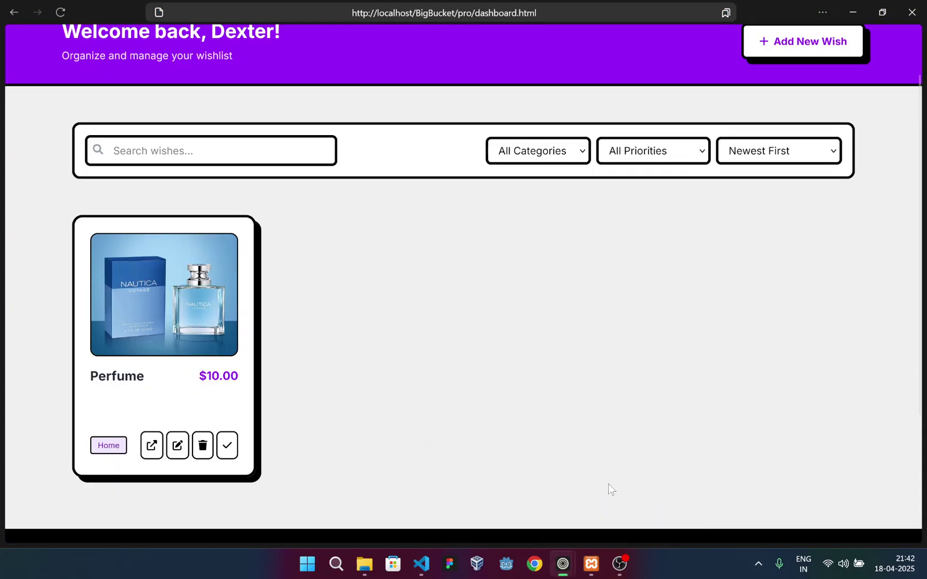
left_click(227, 446)
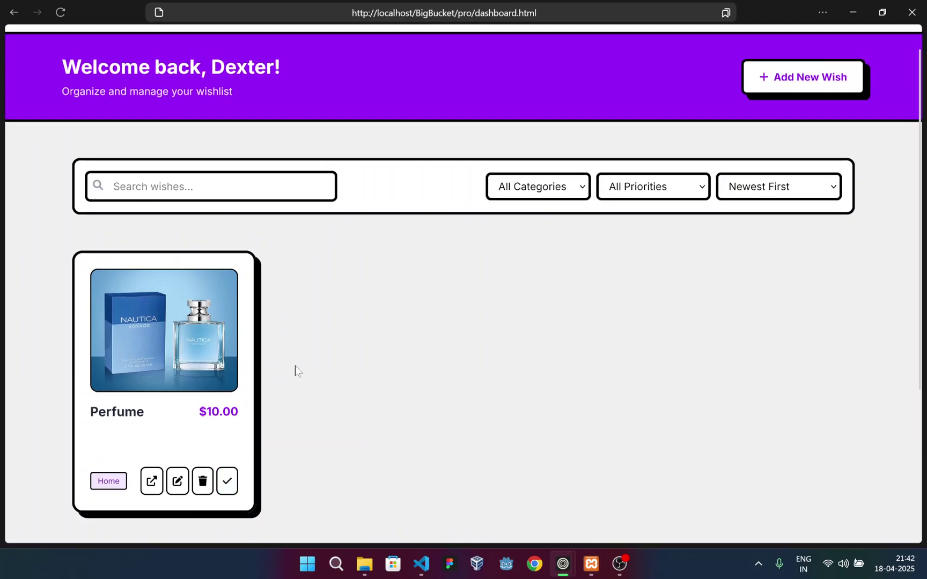
scroll(234, 456, "up", 2)
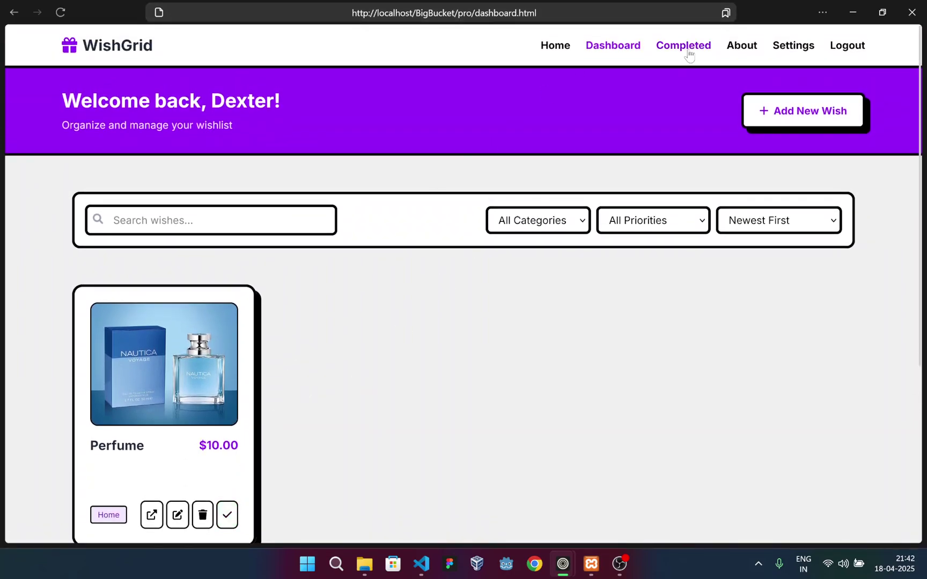
scroll(279, 343, "down", 2)
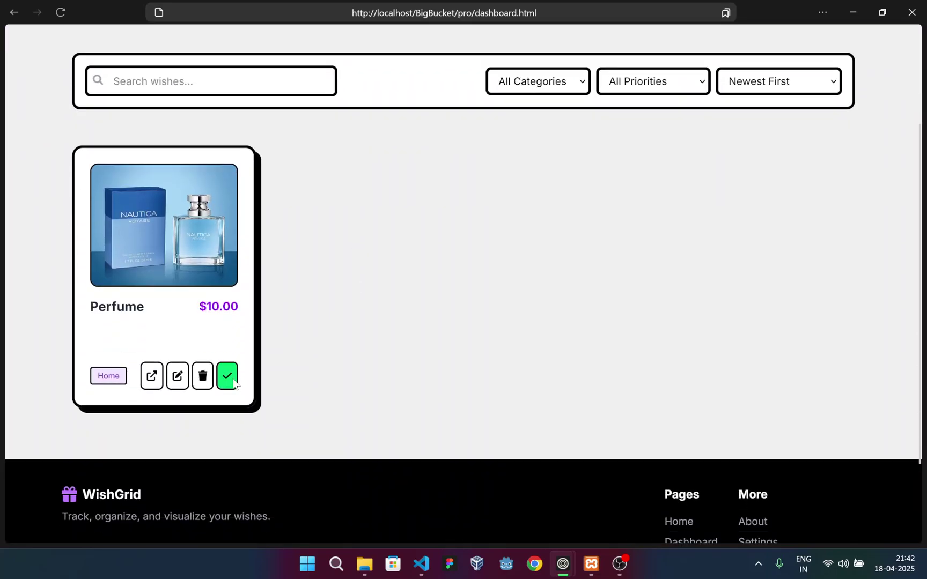
left_click(234, 383)
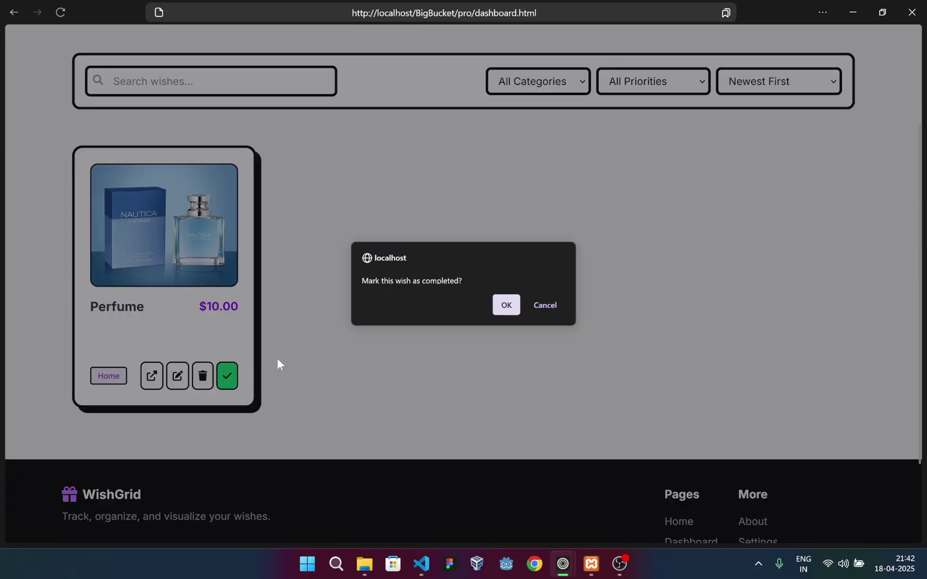
left_click(506, 306)
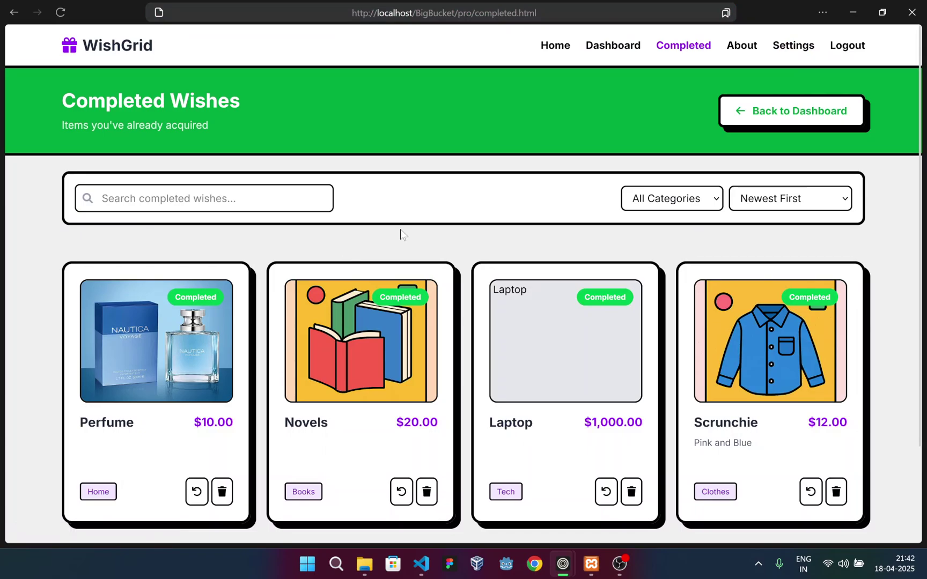
scroll(429, 219, "down", 2)
scroll(455, 205, "up", 2)
scroll(471, 256, "down", 2)
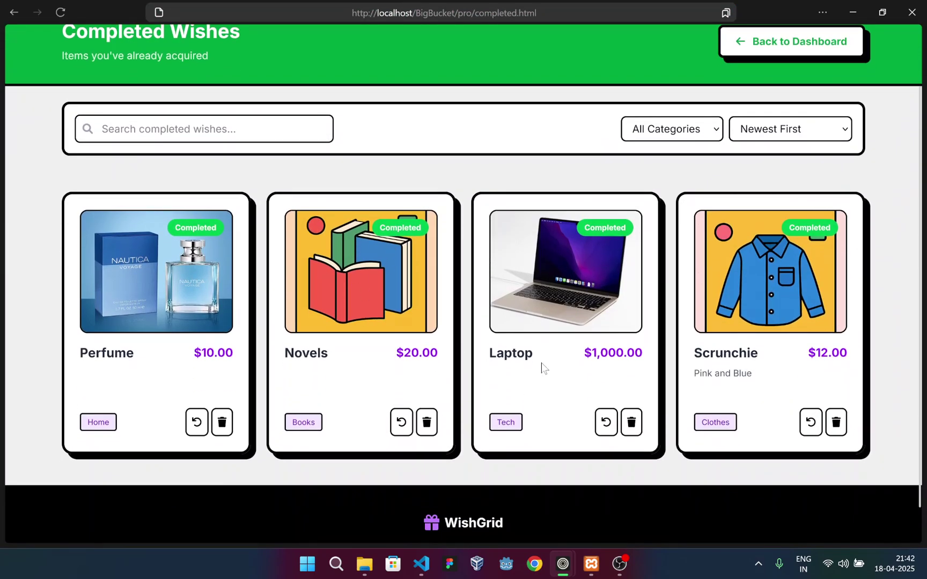
scroll(185, 339, "up", 2)
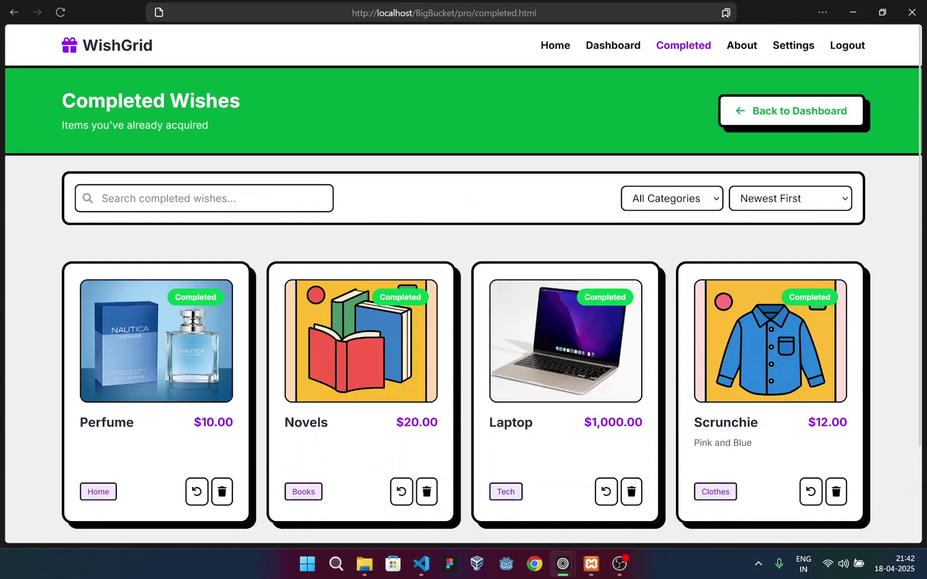
left_click(680, 204)
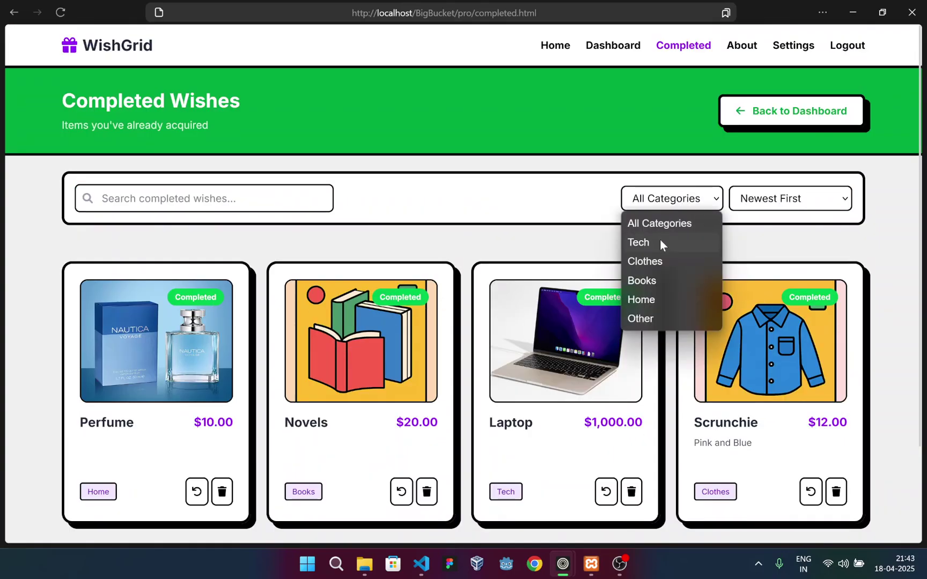
left_click(237, 225)
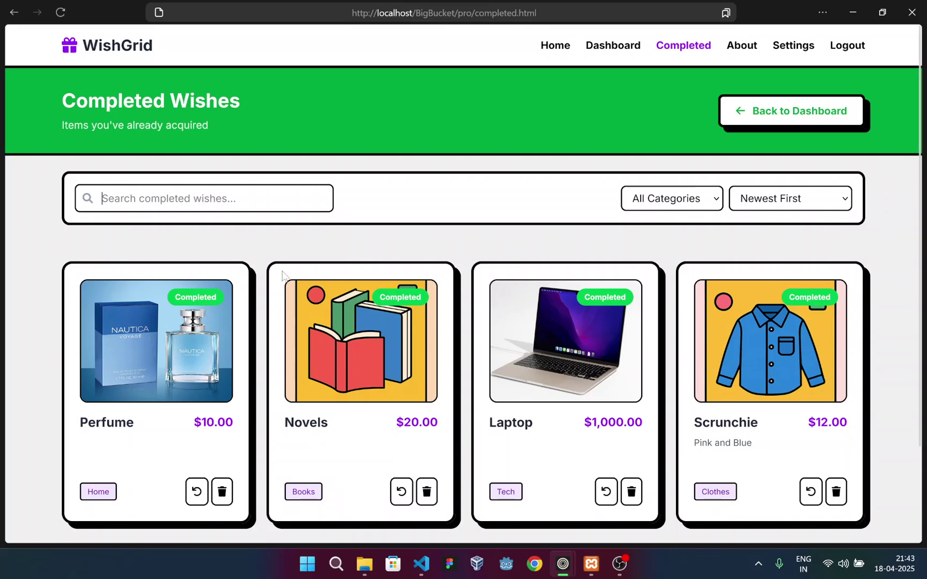
type("lapt")
key("BackSpace")
key("BackSpace")
key("BackSpace")
key("BackSpace")
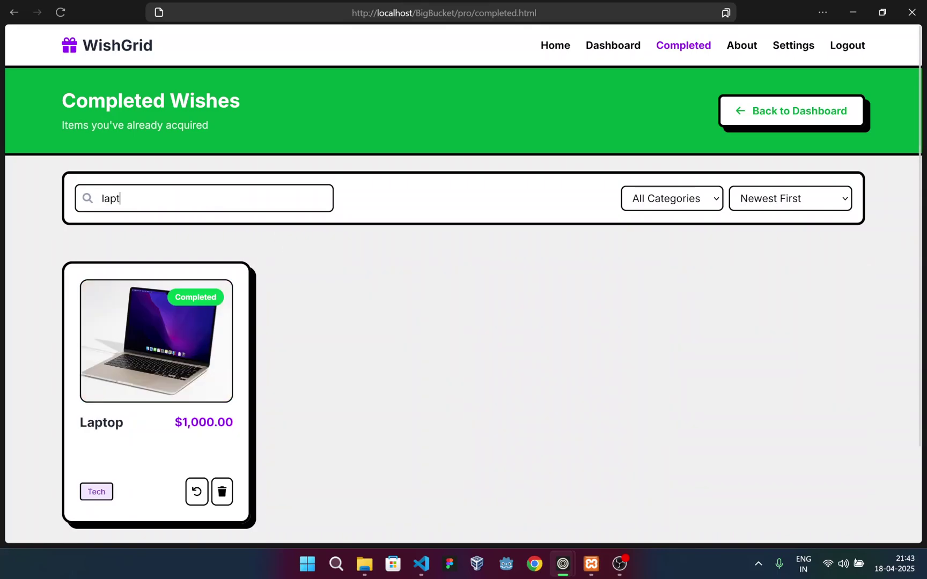
type("per")
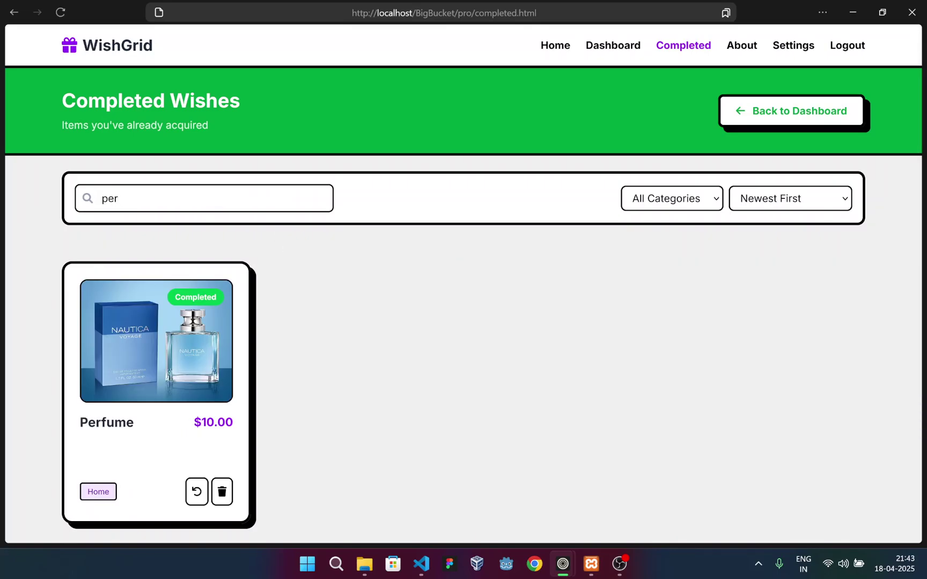
key("BackSpace")
key("BackSpace")
key("BackSpace")
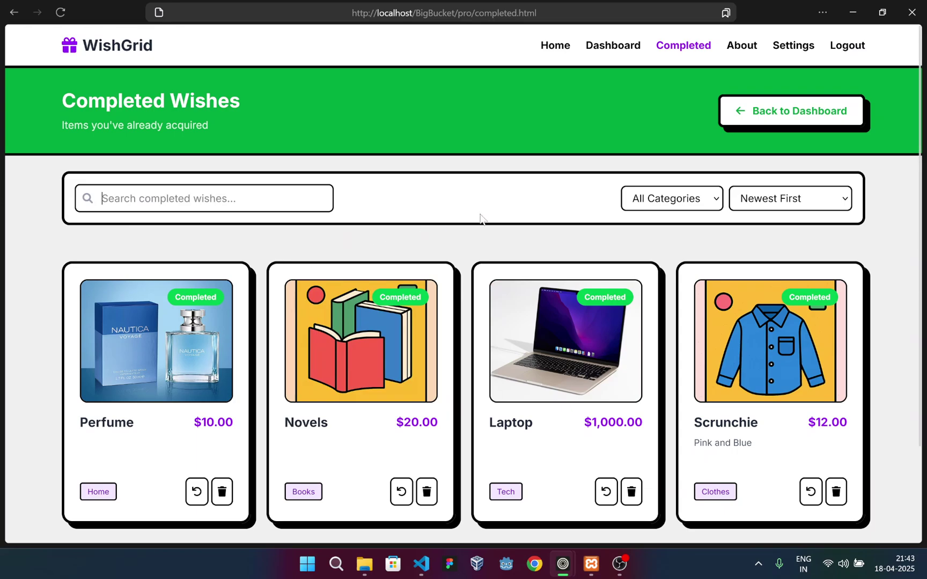
Filter completed wishes by Books, then Tech, then reset to All Categories
scroll(177, 432, "down", 2)
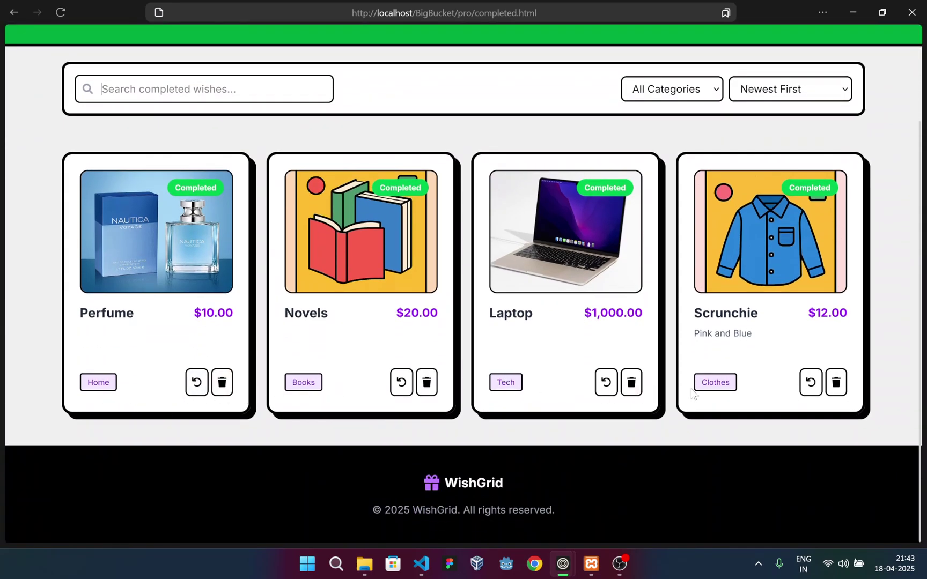
scroll(575, 395, "up", 2)
left_click(670, 161)
left_click(651, 243)
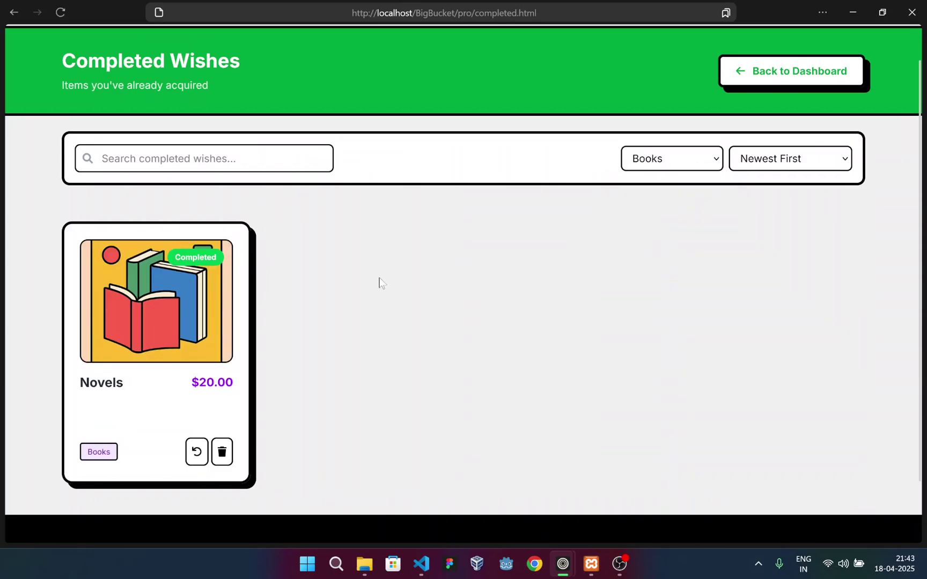
left_click(663, 159)
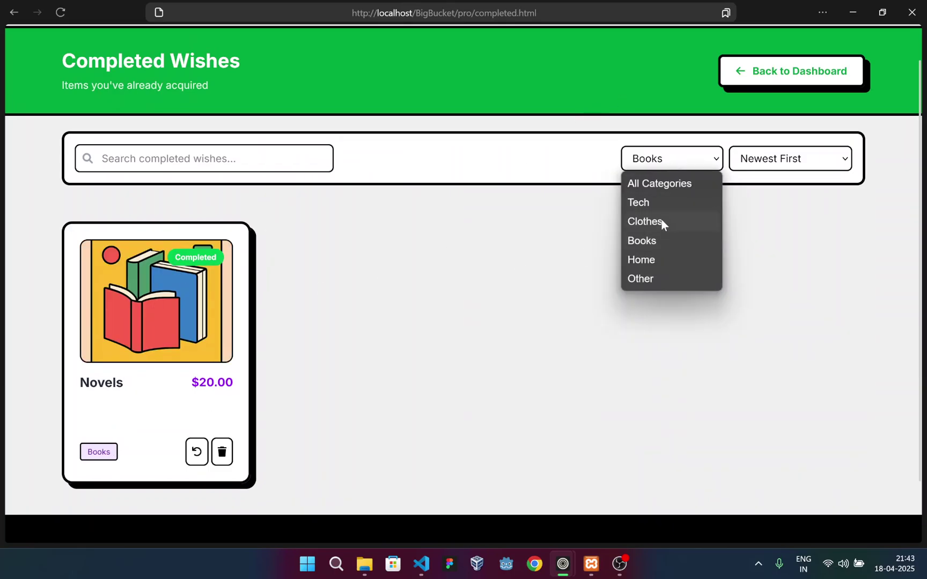
left_click(658, 203)
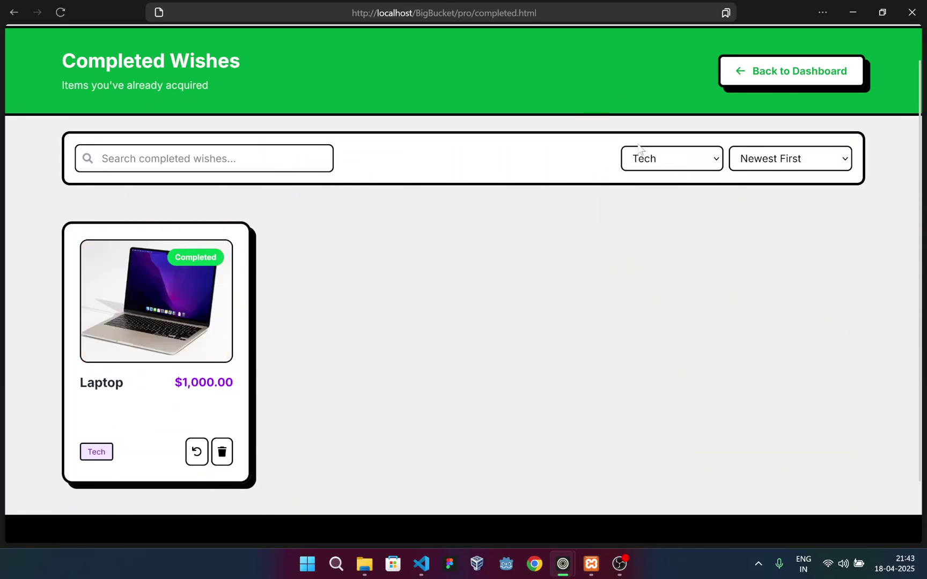
key("Home")
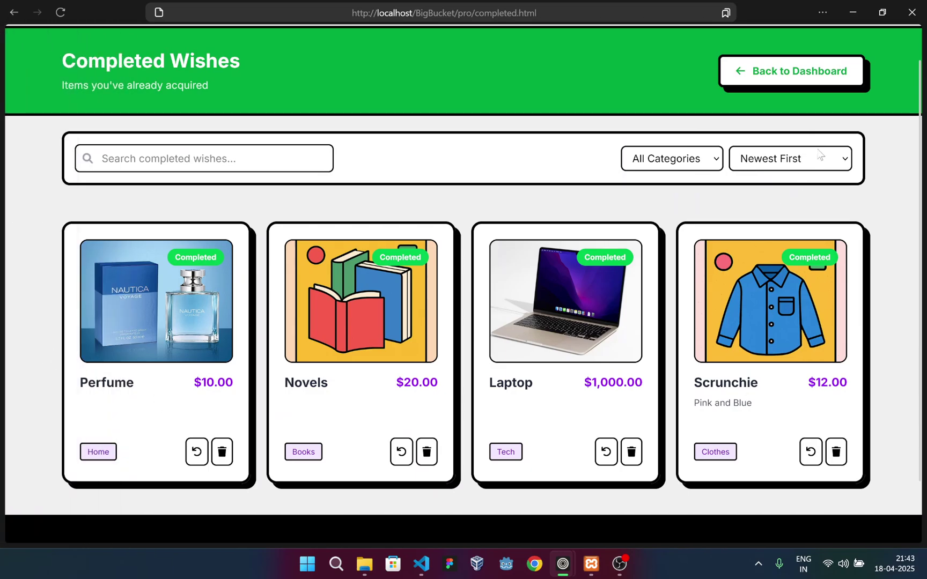
Sort the completed wishes Oldest First, then Price: Low to High
left_click(794, 158)
left_click(791, 201)
left_click_drag(81, 385, 144, 383)
left_click_drag(694, 382, 753, 389)
left_click(754, 389)
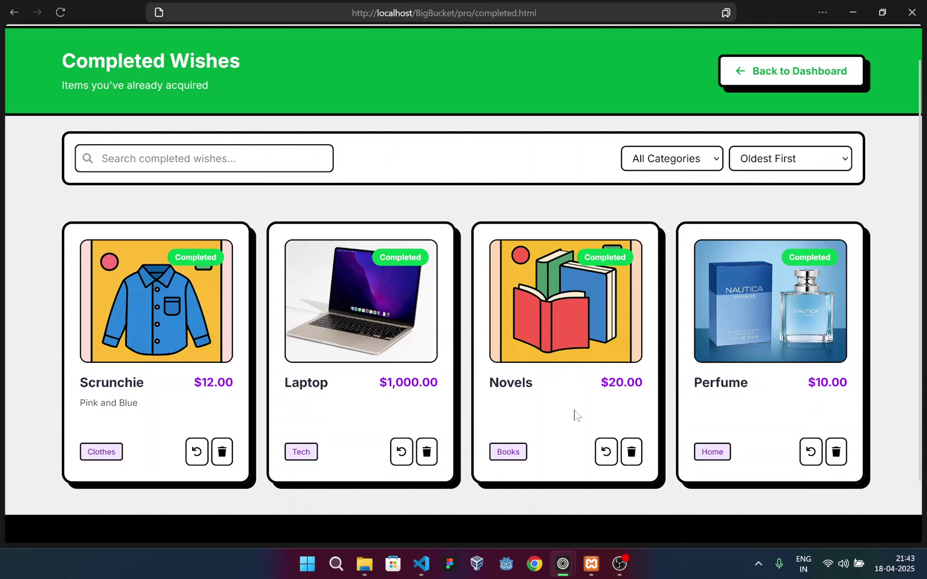
left_click(816, 160)
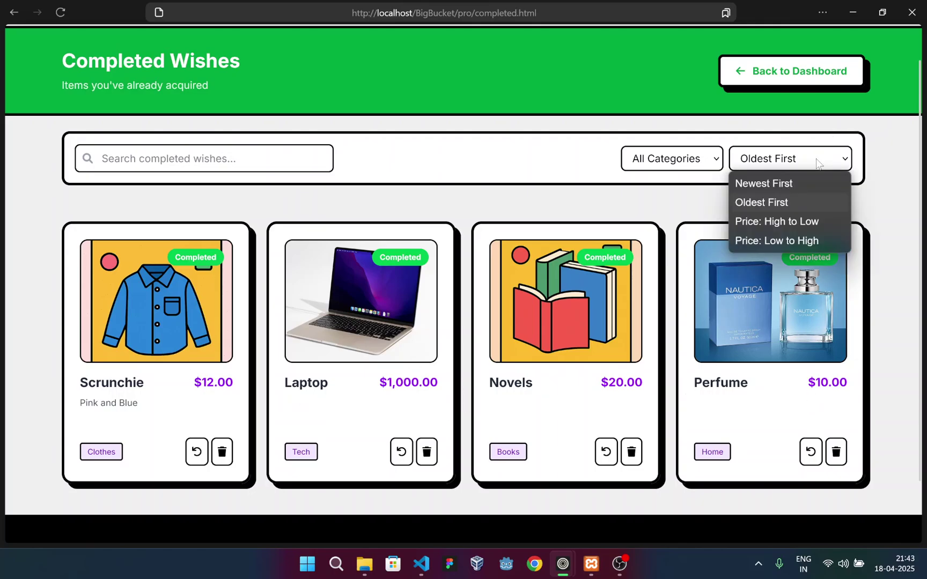
left_click(779, 242)
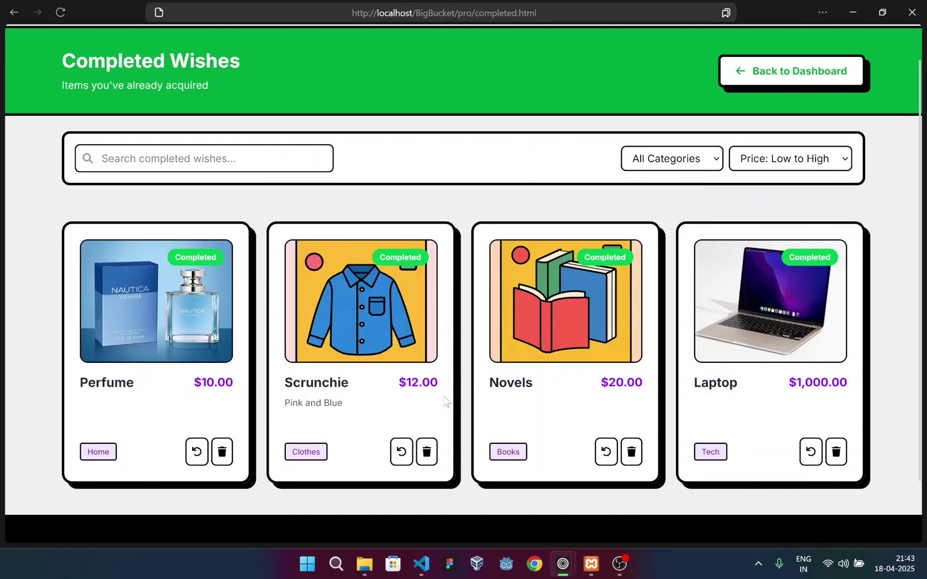
scroll(677, 115, "up", 1)
left_click(830, 114)
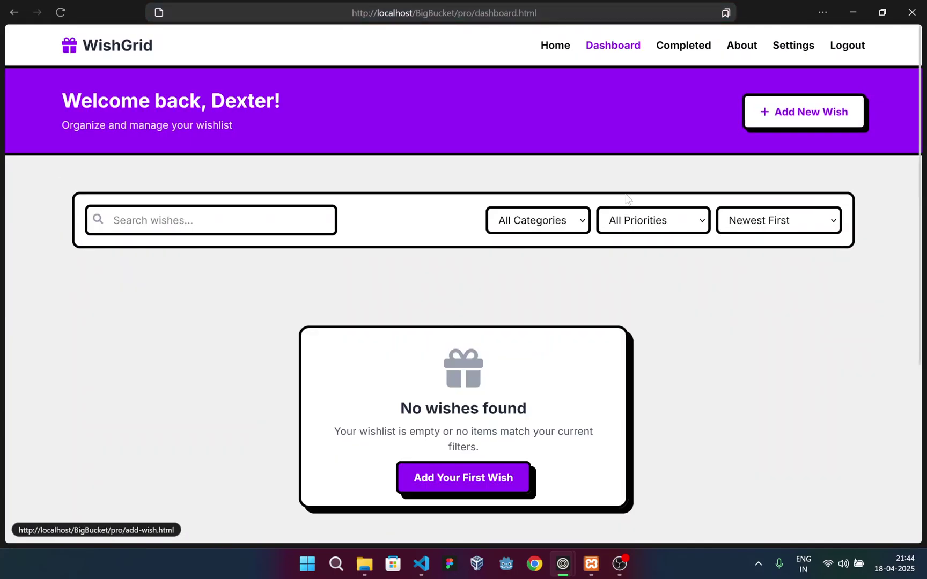
scroll(366, 328, "down", 2)
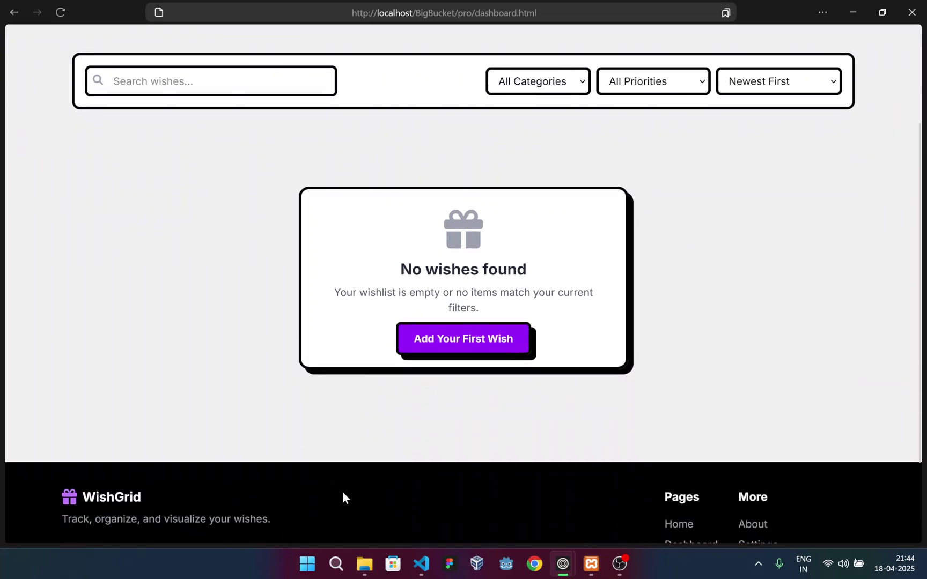
scroll(461, 359, "up", 1)
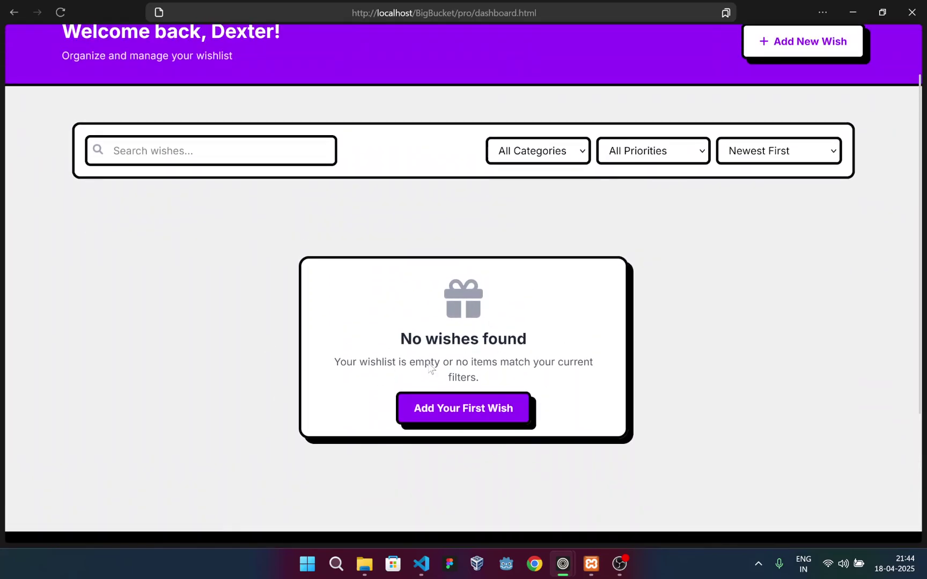
scroll(461, 416, "up", 1)
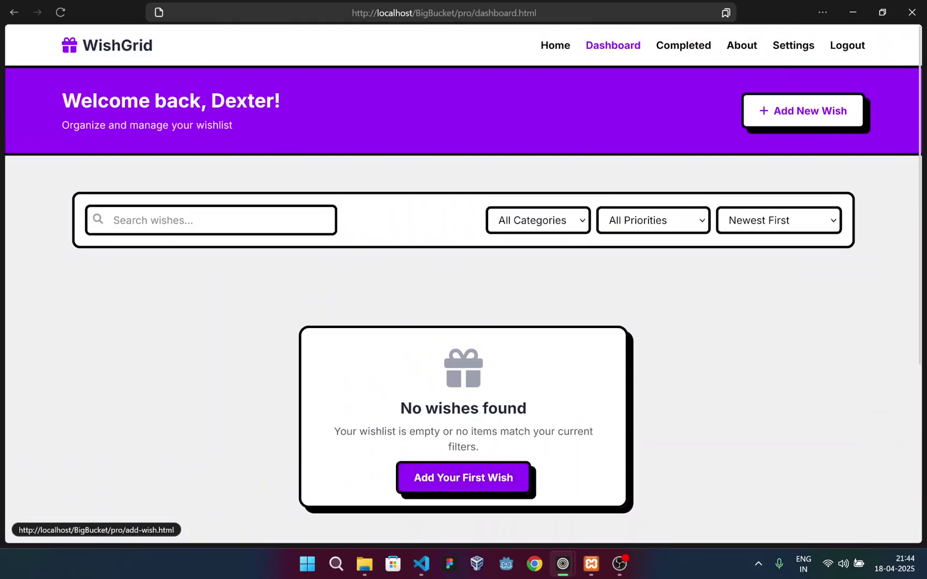
left_click(445, 486)
key("alt+Left")
left_click(802, 50)
scroll(397, 178, "down", 4)
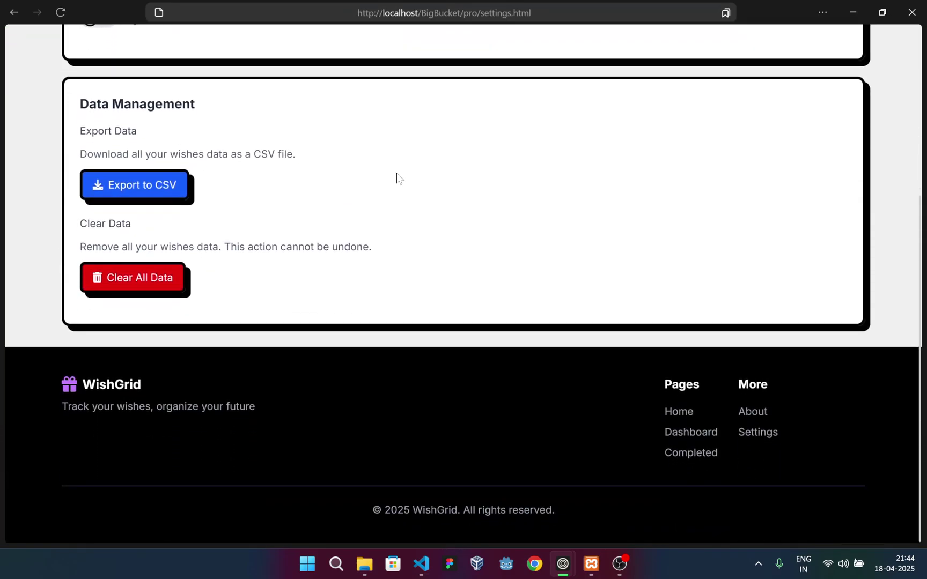
scroll(397, 178, "up", 5)
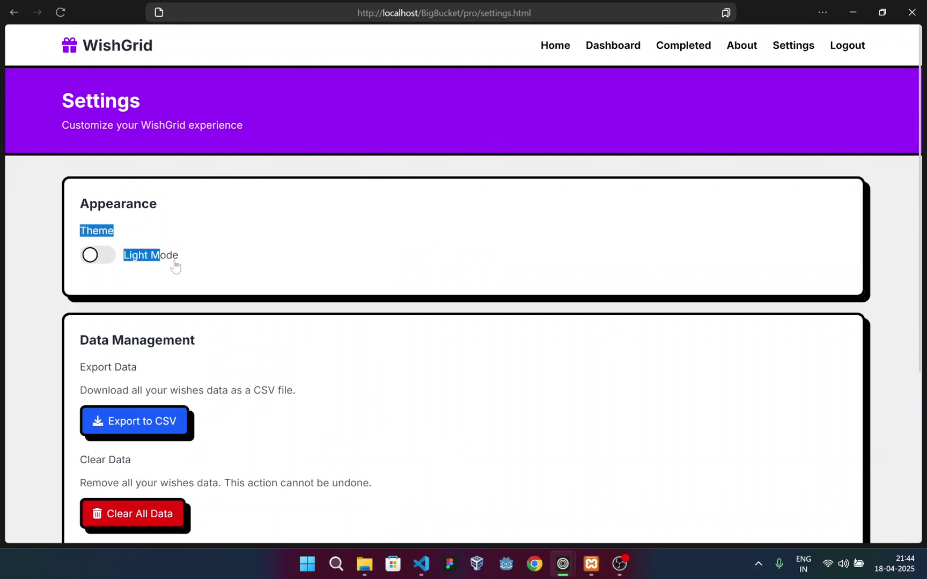
left_click(97, 258)
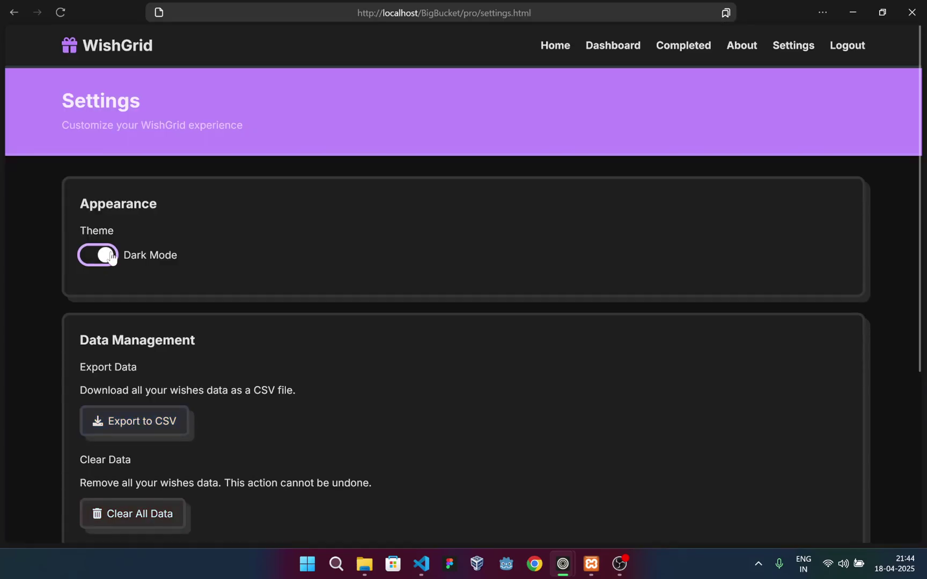
scroll(351, 206, "down", 4)
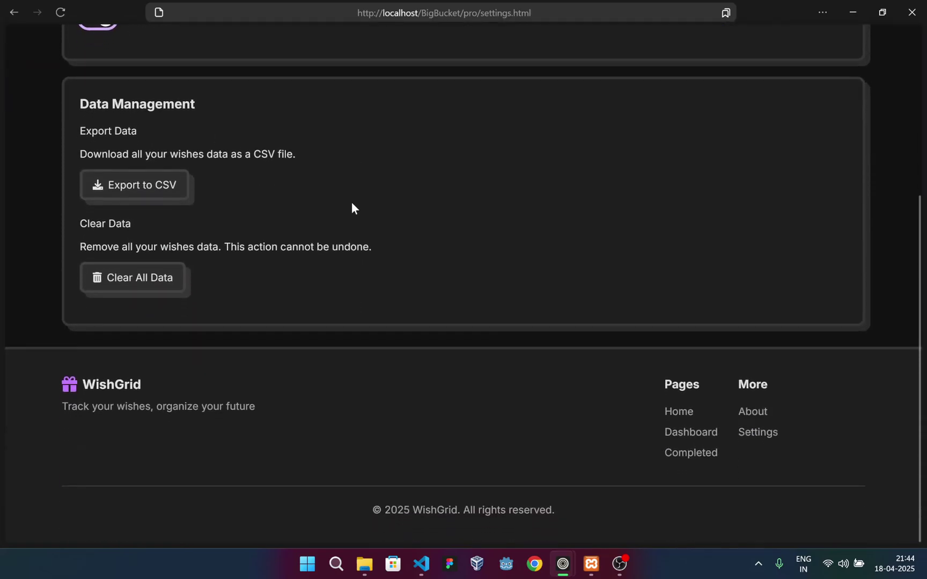
scroll(351, 207, "up", 4)
scroll(351, 207, "up", 1)
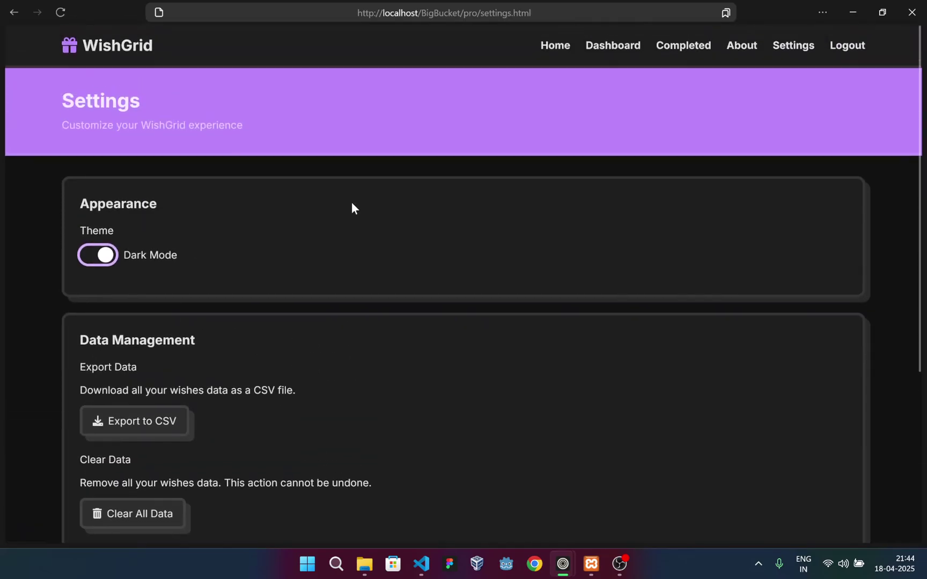
left_click(560, 51)
scroll(395, 213, "down", 4)
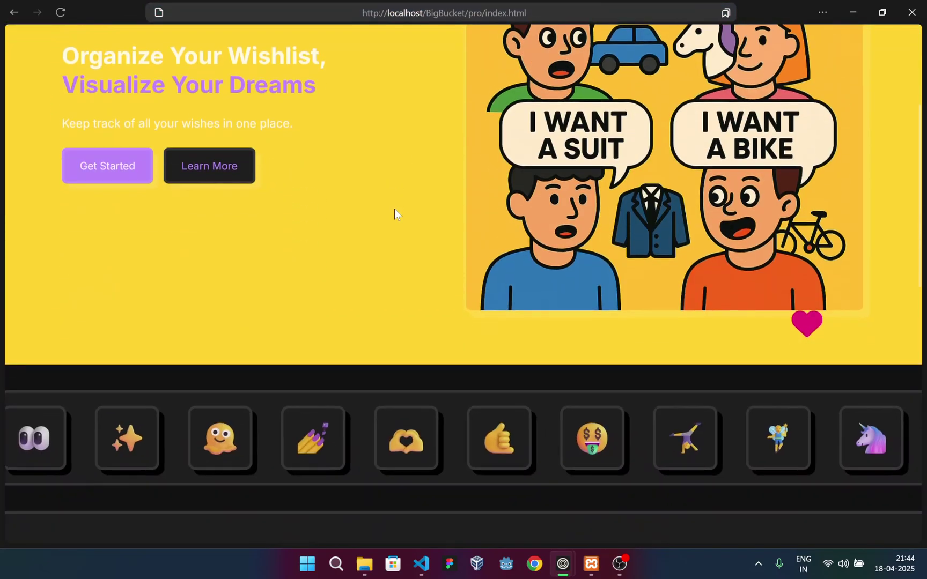
scroll(393, 209, "down", 6)
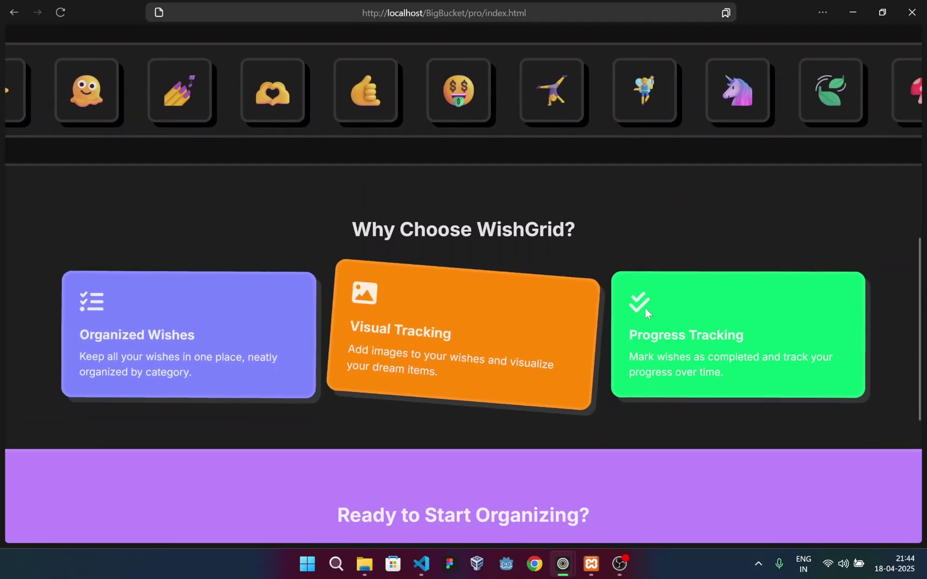
scroll(468, 346, "down", 6)
scroll(468, 346, "up", 4)
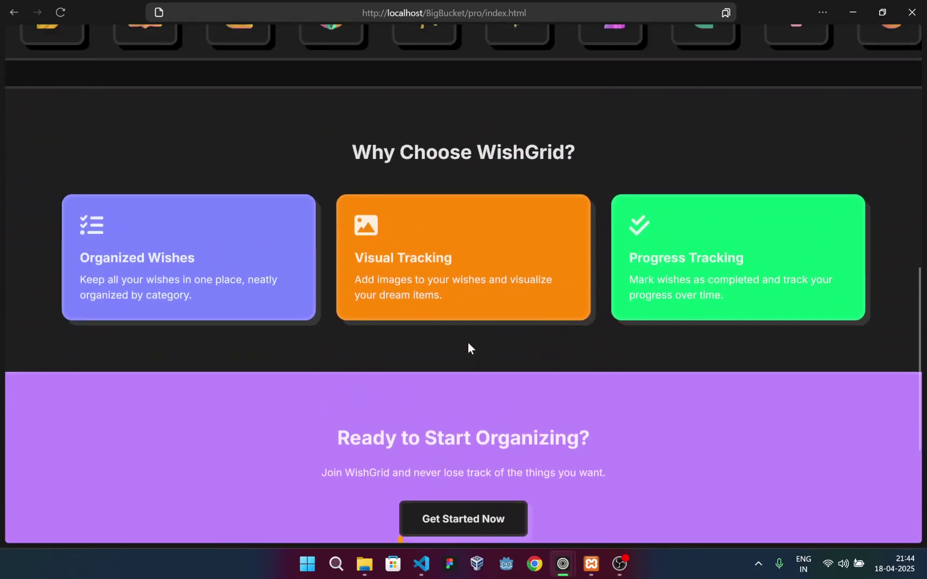
scroll(468, 346, "up", 10)
left_click(591, 54)
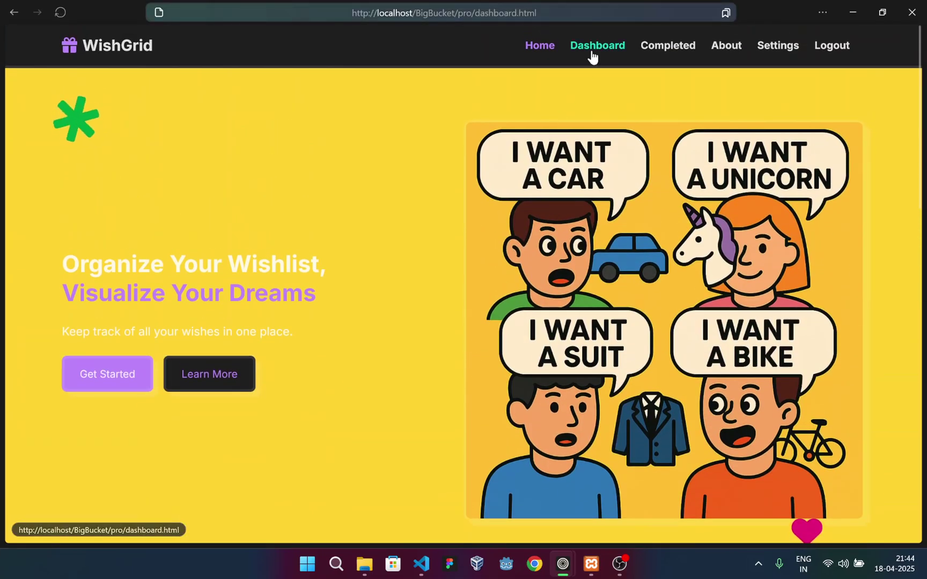
scroll(397, 195, "down", 5)
scroll(398, 198, "up", 5)
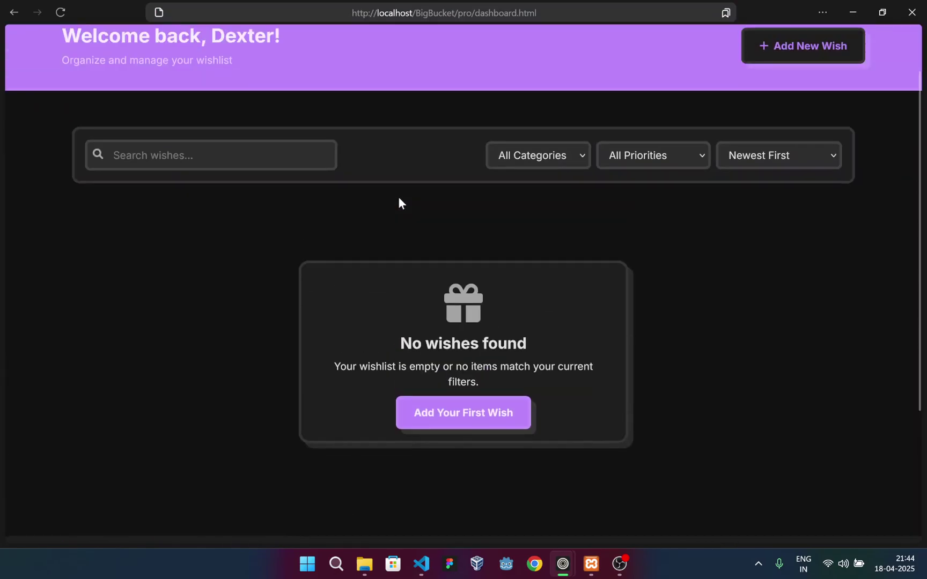
left_click(734, 49)
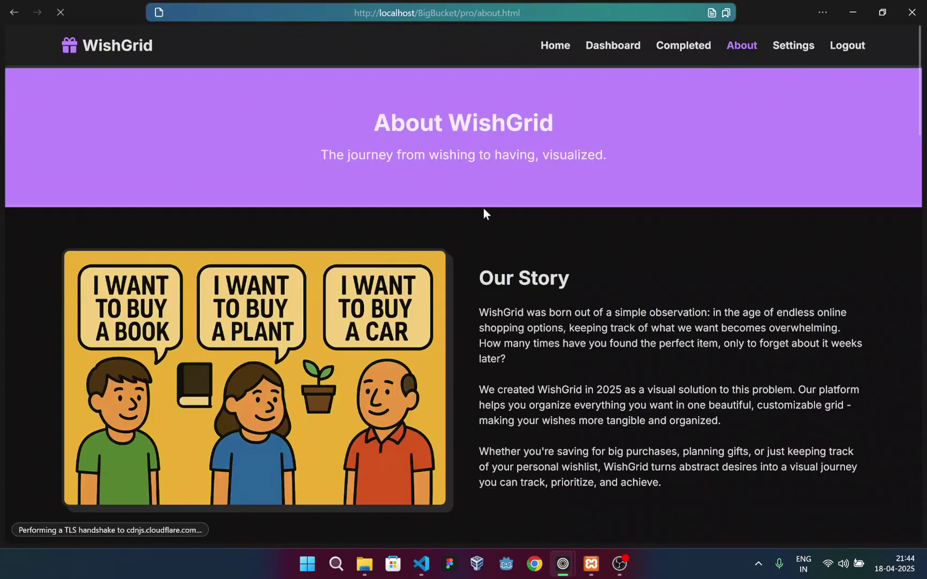
scroll(482, 210, "down", 14)
scroll(445, 230, "down", 20)
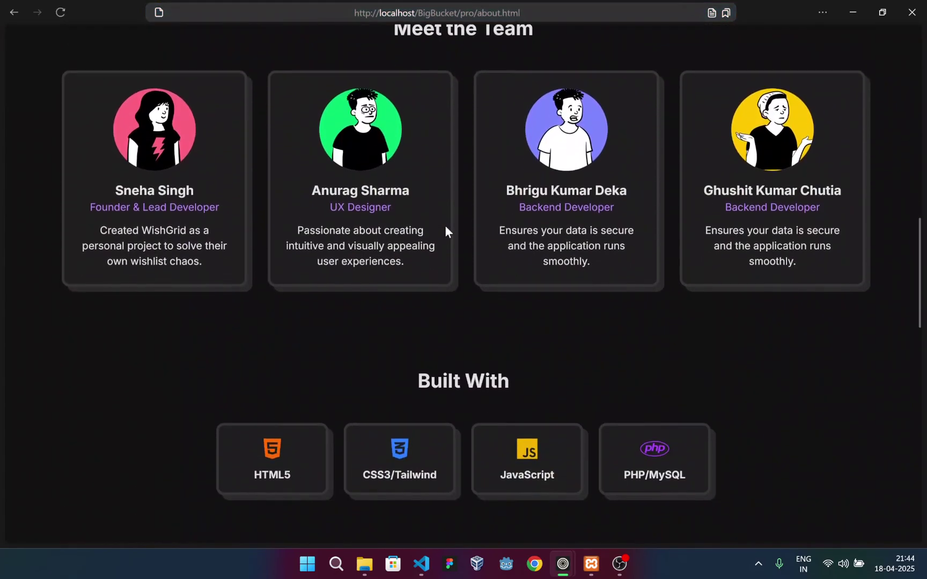
scroll(445, 230, "up", 20)
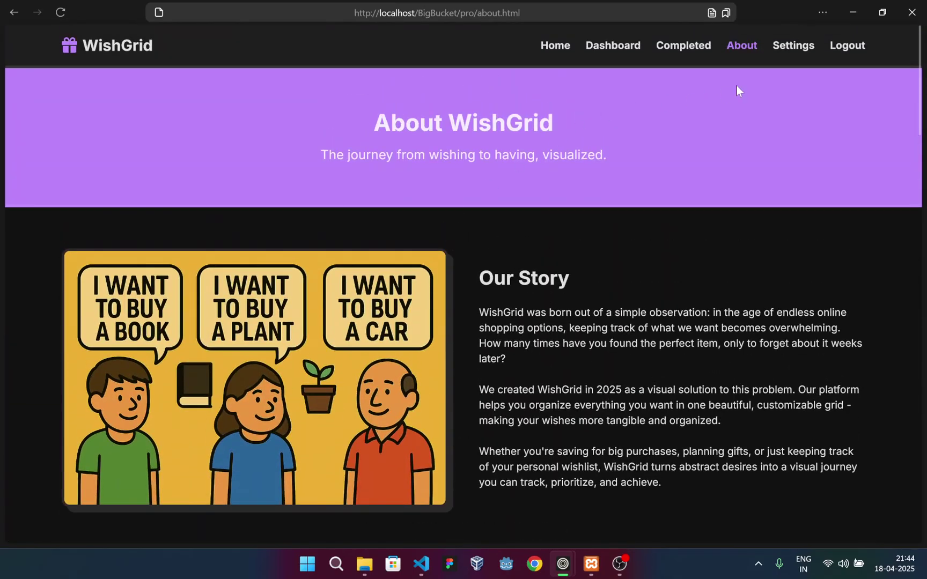
left_click(793, 45)
Switch the WishGrid site from dark mode to Light Mode
scroll(251, 242, "down", 3)
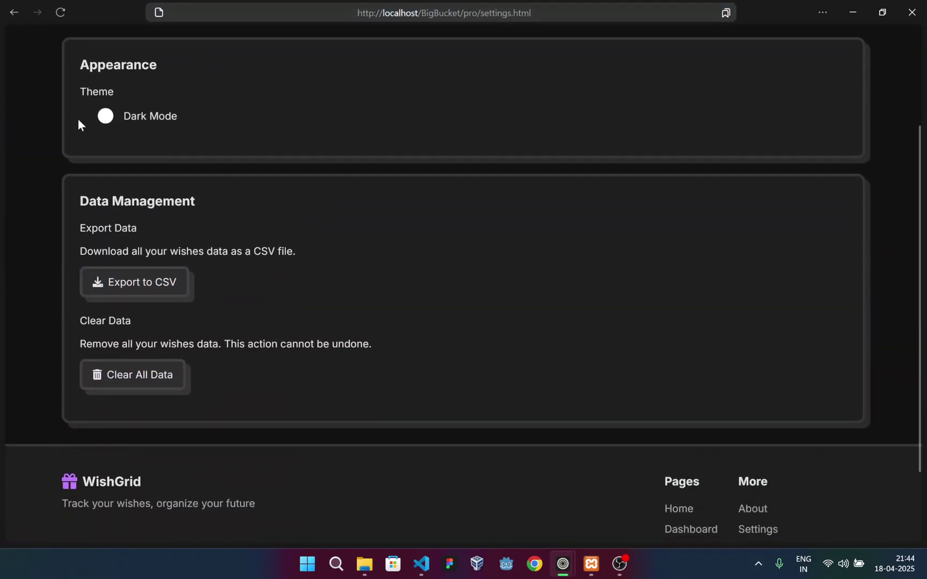
left_click(100, 117)
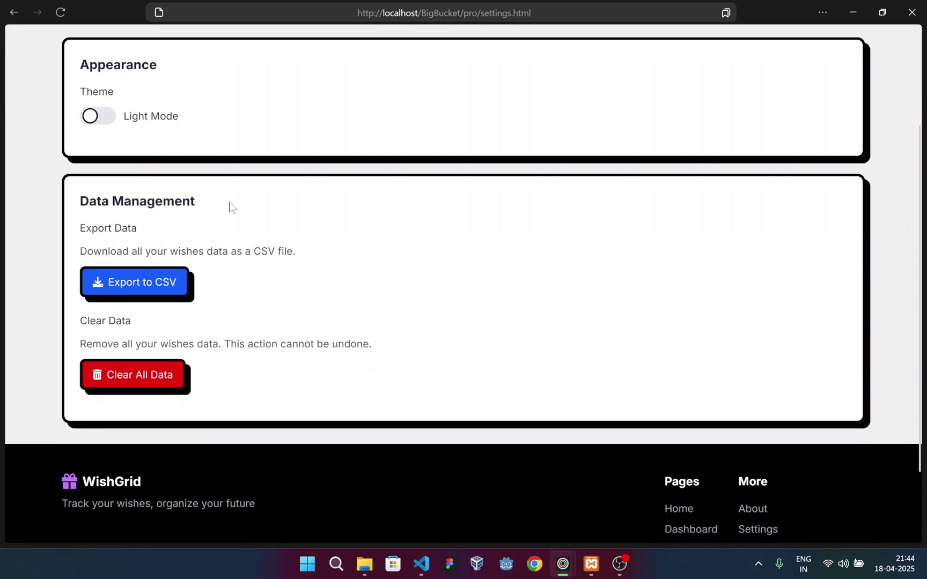
left_click_drag(80, 228, 284, 298)
scroll(252, 239, "up", 1)
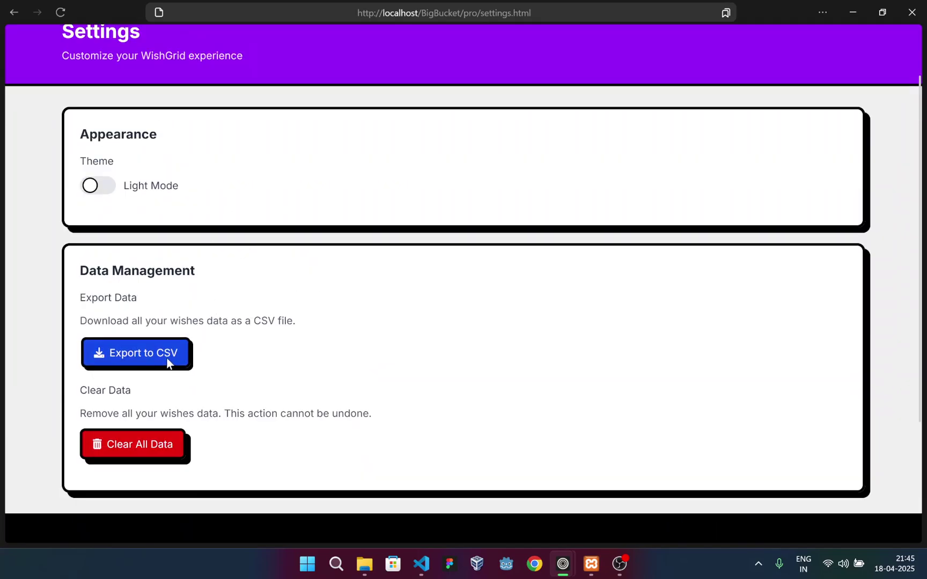
scroll(673, 81, "up", 1)
Visit the Completed page, return to Settings, and save the wishes as a CSV file
left_click(684, 45)
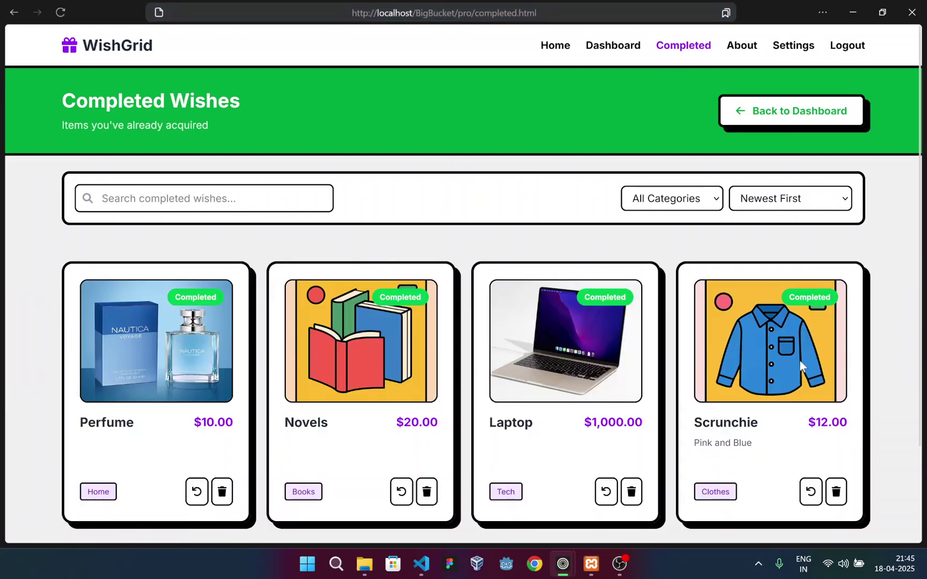
left_click(793, 45)
scroll(269, 296, "down", 1)
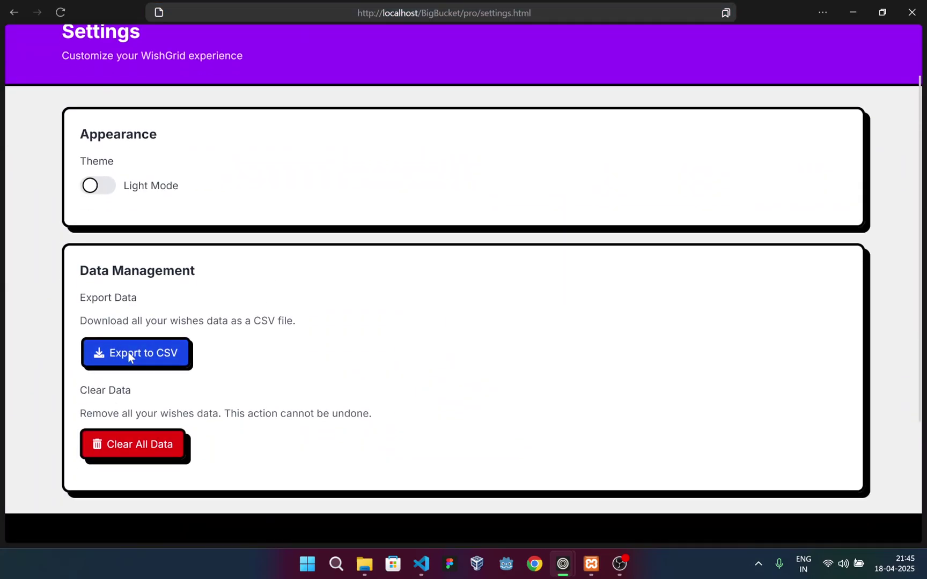
left_click(128, 354)
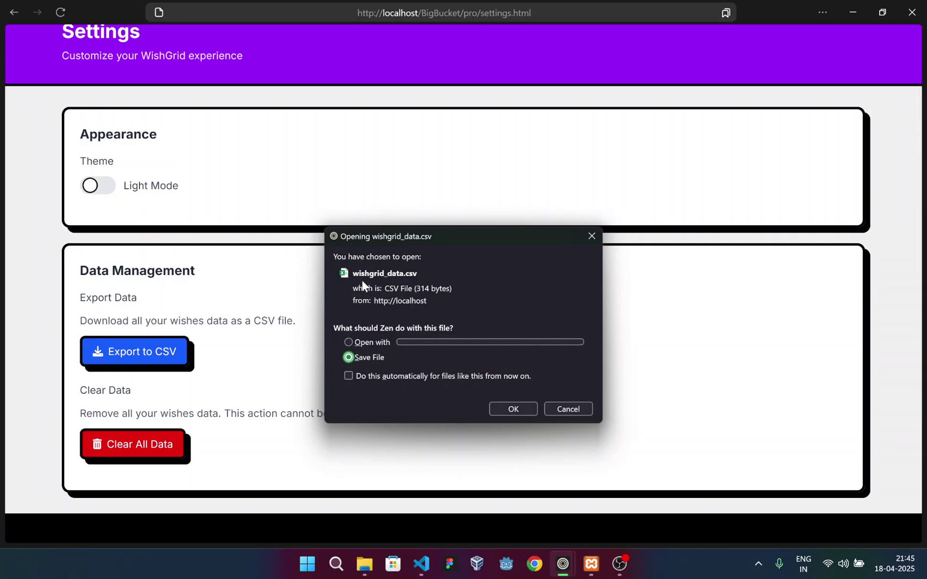
left_click(512, 409)
Open wishgrid_data(1).csv from the recent downloads list
mouse_move(1, 418)
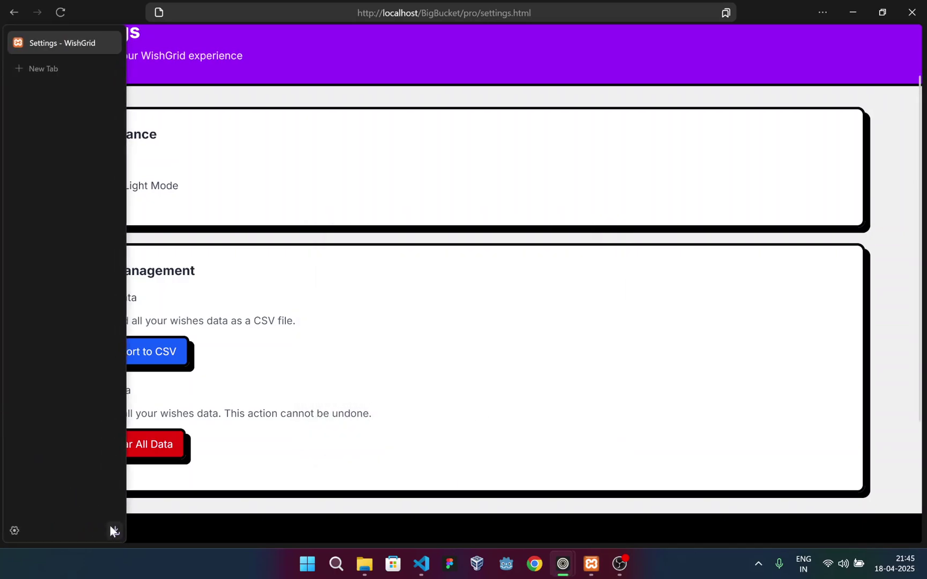
left_click(114, 530)
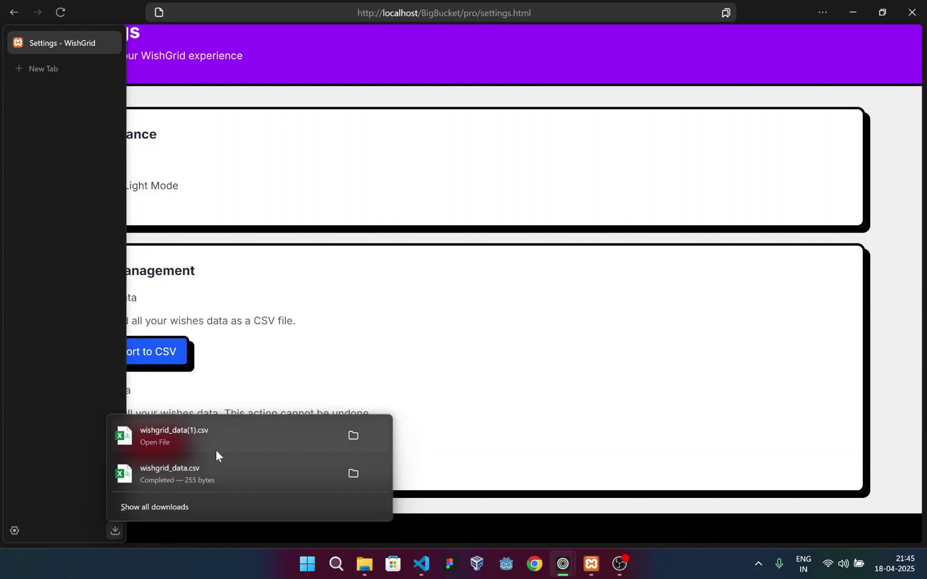
left_click(179, 437)
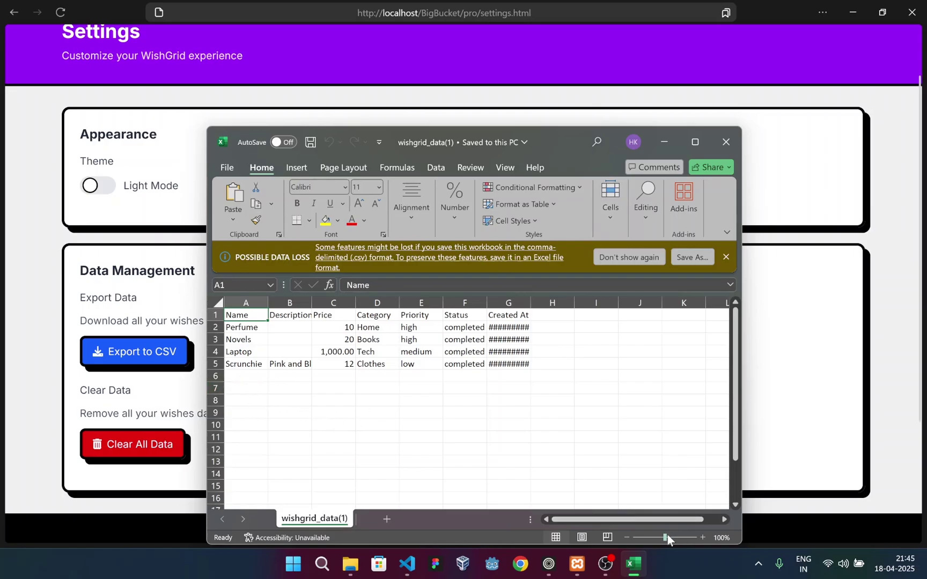
Zoom the sheet to 163% then 121%, select A2:G5 to see Count/Sum, and close Excel
left_click_drag(665, 537, 671, 535)
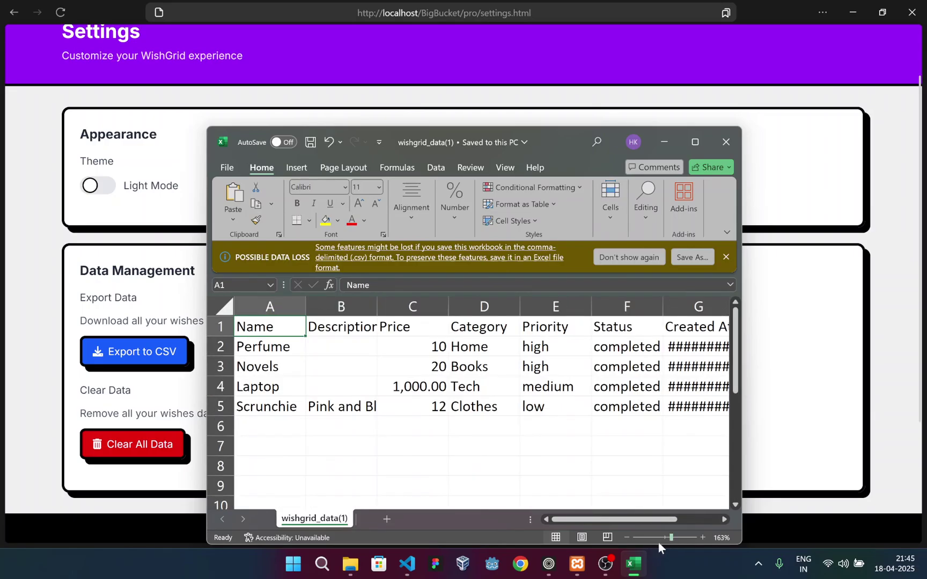
left_click(667, 537)
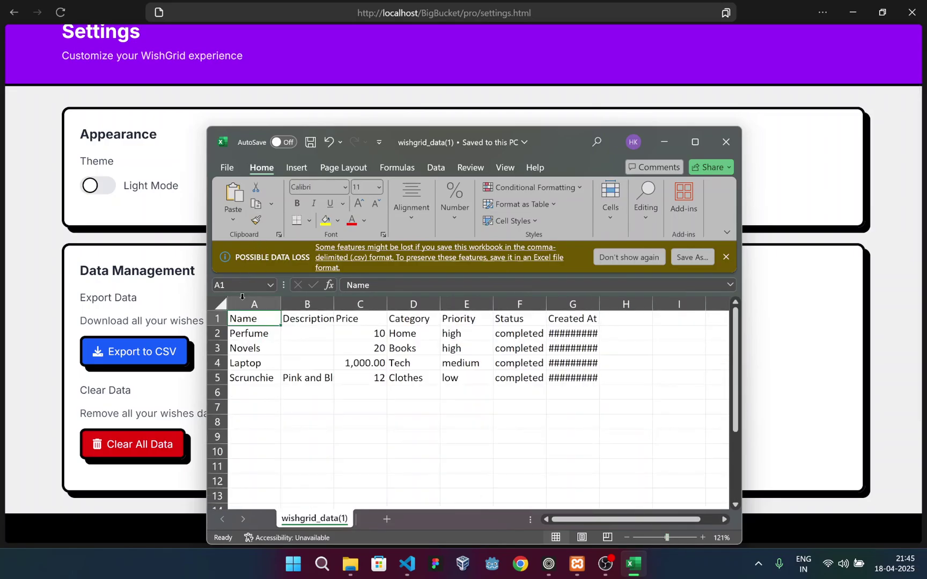
left_click(552, 375, "shift")
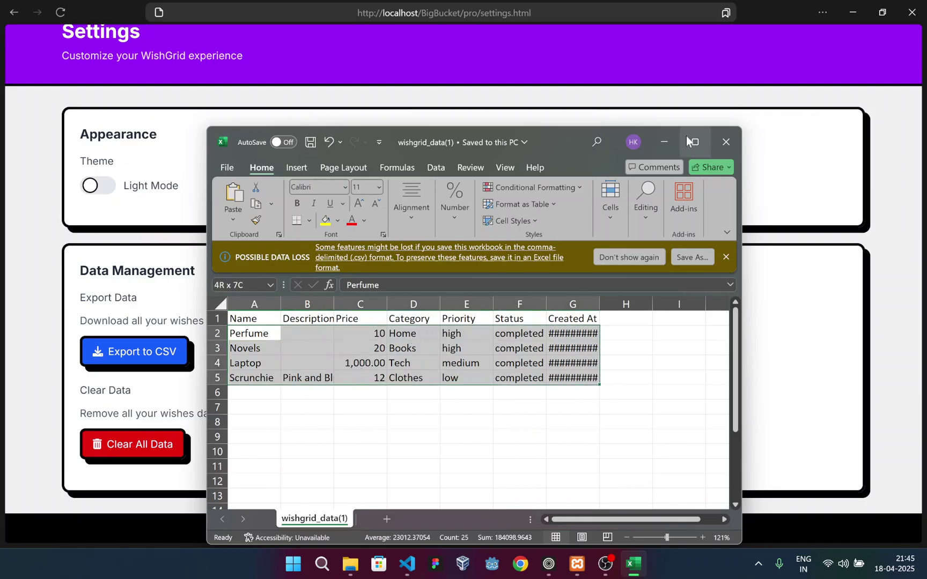
left_click(713, 153)
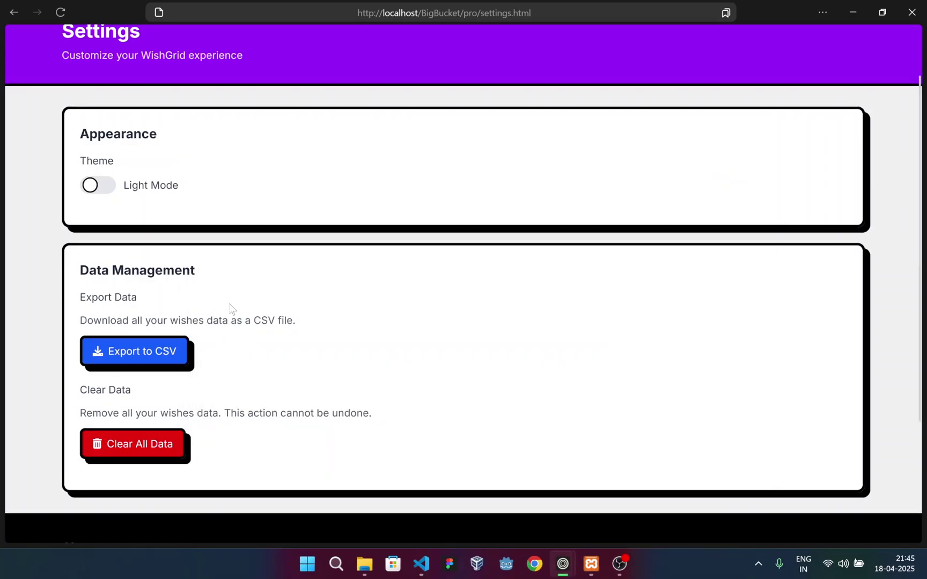
scroll(123, 379, "down", 3)
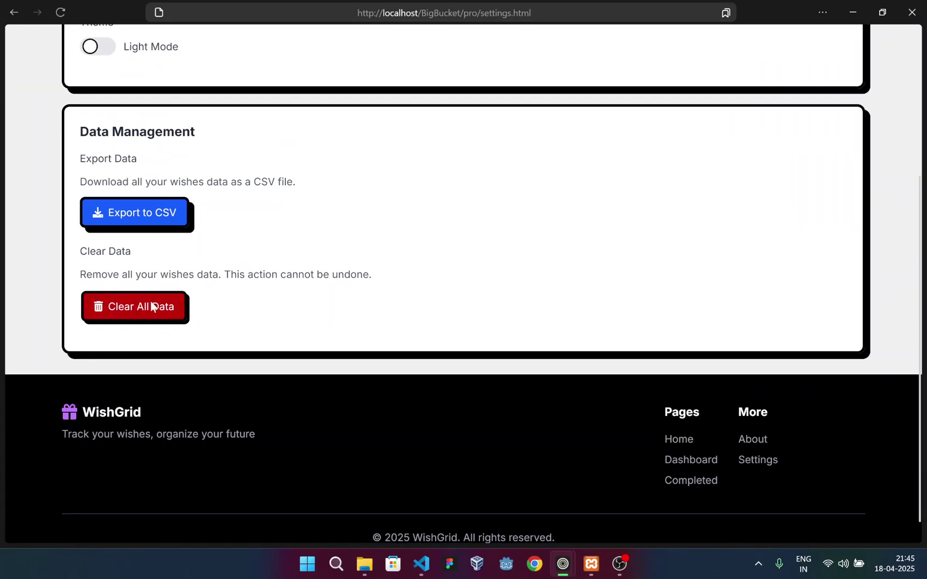
Open the About WishGrid page, scroll through it, and bring up the page's context menu
scroll(348, 294, "up", 5)
left_click(738, 48)
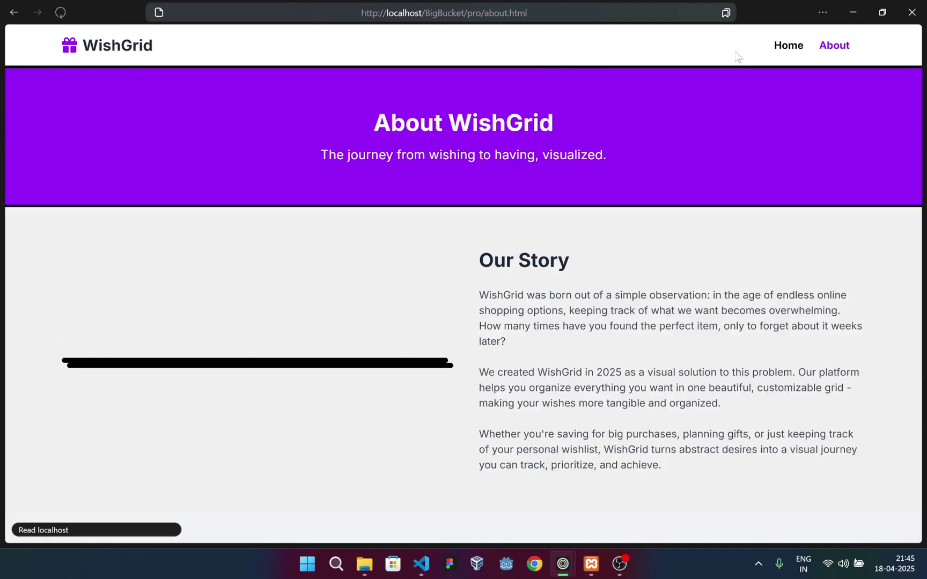
scroll(338, 297, "down", 20)
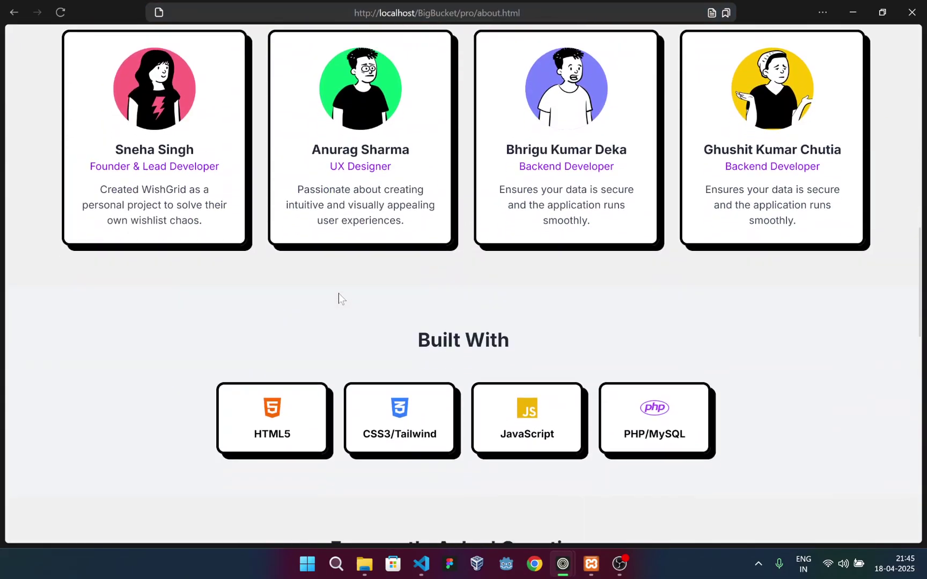
scroll(339, 298, "up", 4)
scroll(338, 298, "up", 16)
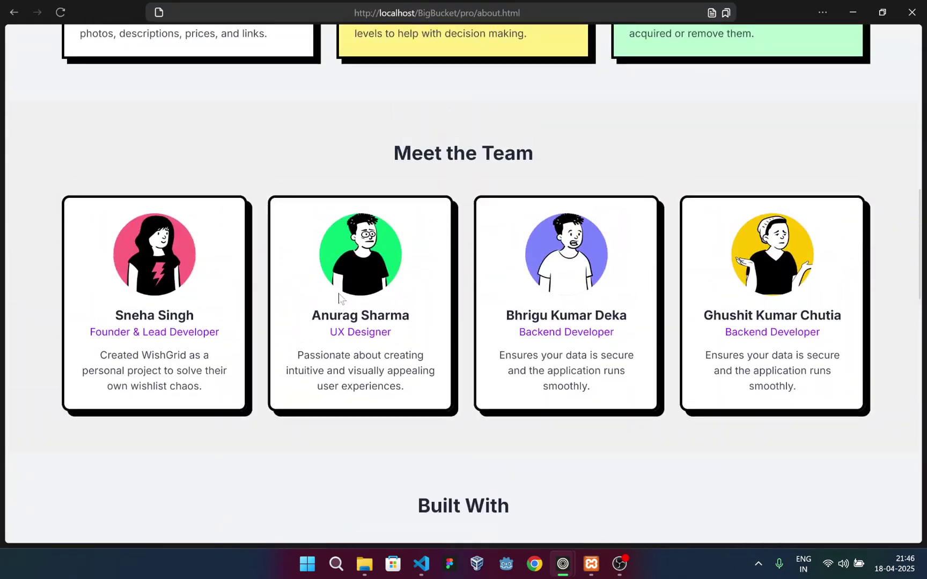
scroll(339, 298, "down", 20)
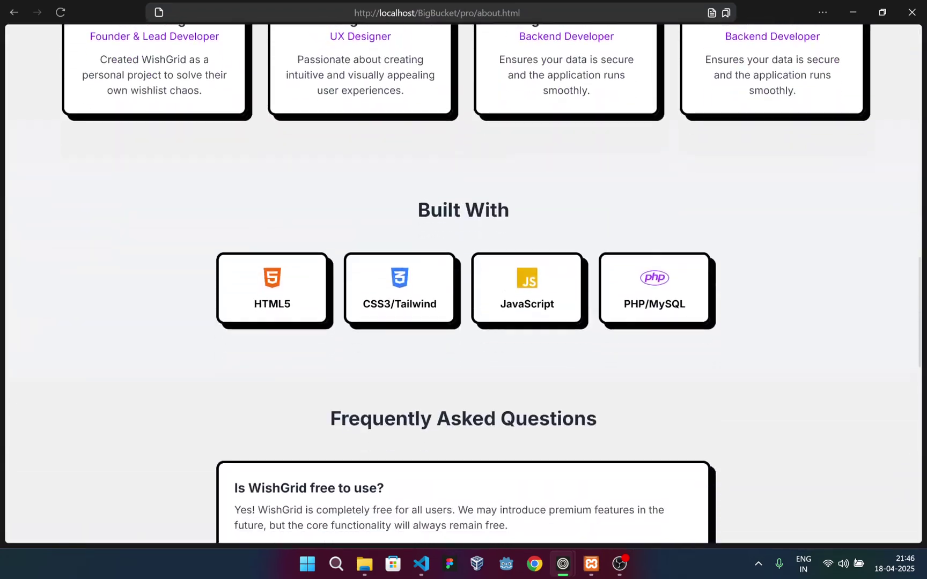
scroll(389, 216, "up", 20)
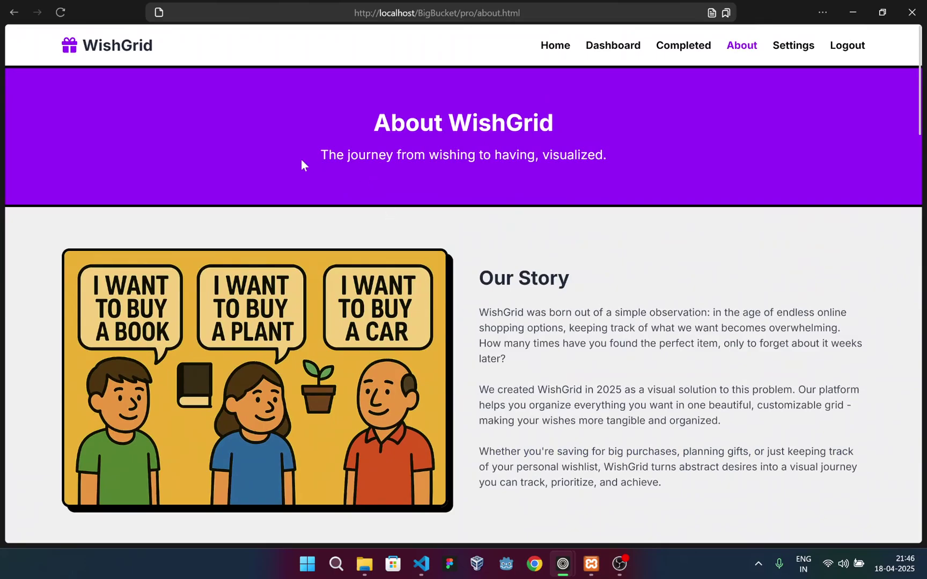
right_click(301, 162)
Preview the About page in responsive mode at about 1253 px wide, with devtools docked at the bottom
left_click(322, 295)
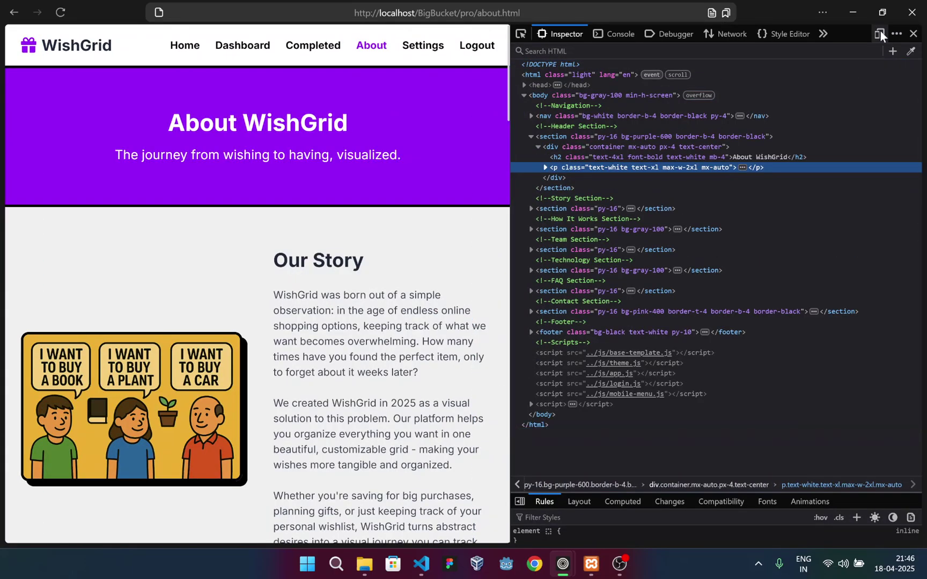
left_click(879, 34)
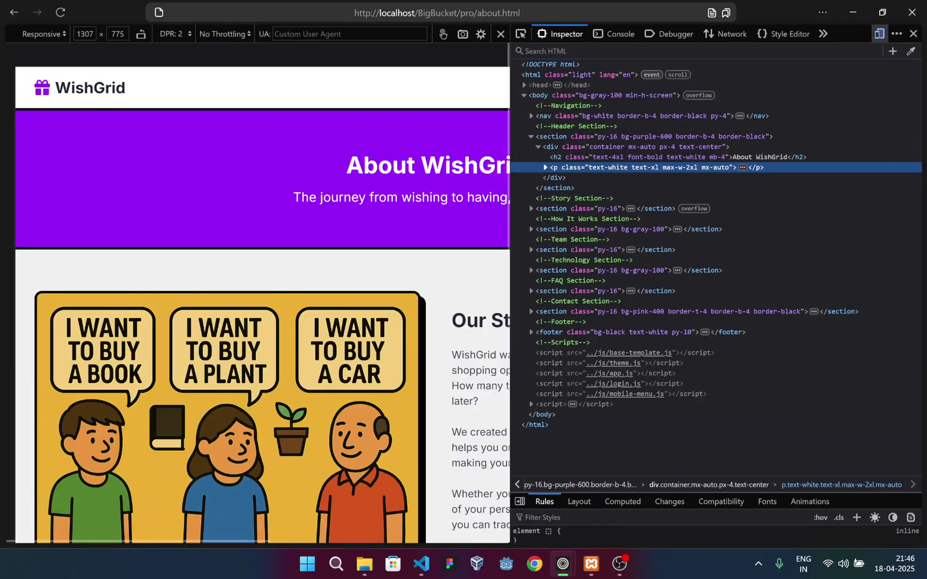
left_click(897, 34)
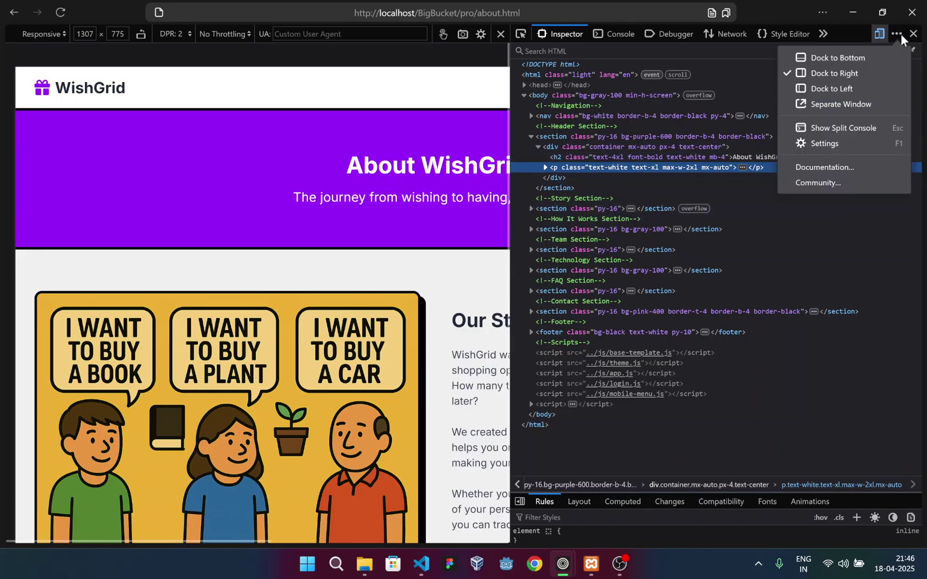
left_click(837, 58)
left_click_drag(886, 276, 871, 277)
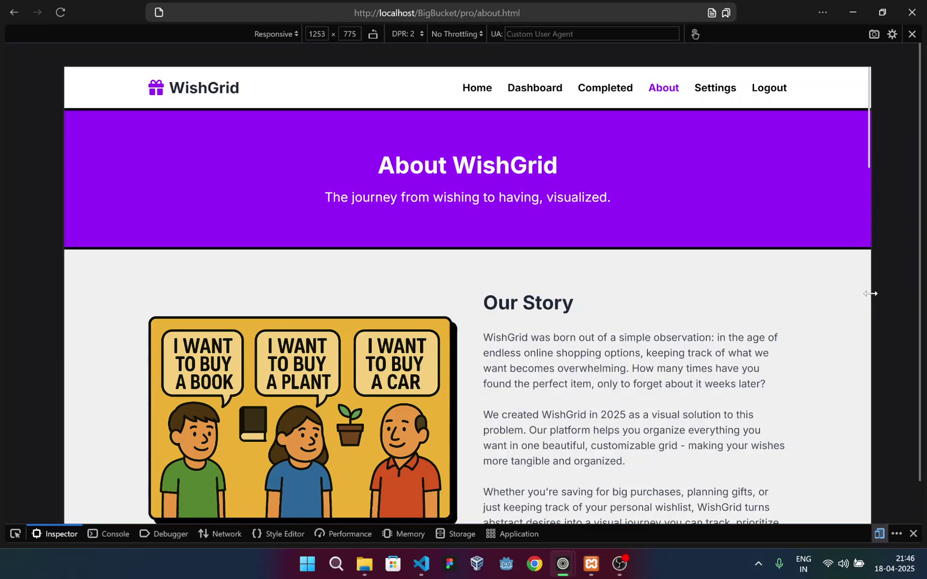
Shrink the preview to 561 px and toggle the hamburger menu open and closed several times
left_click_drag(870, 293, 648, 317)
left_click(632, 87)
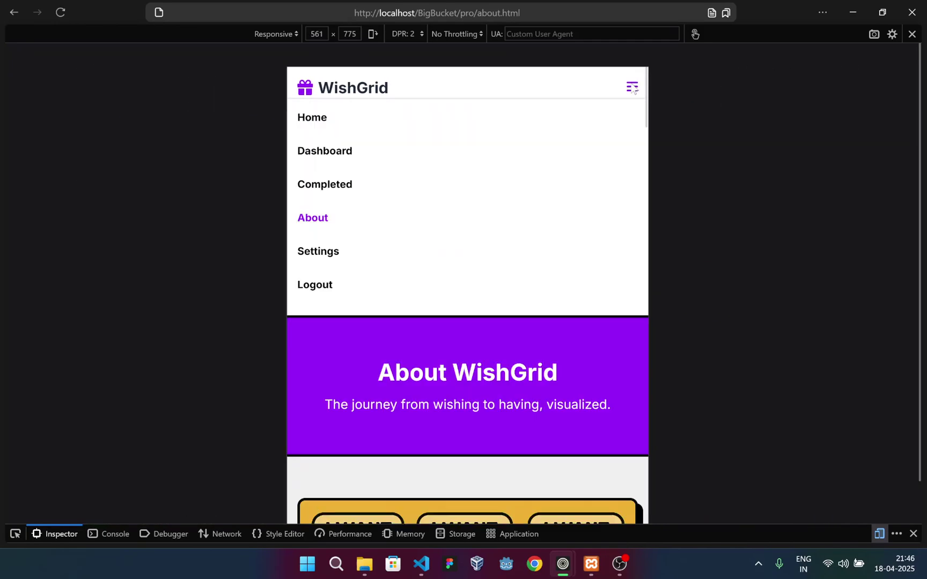
left_click(632, 87)
left_click(631, 87)
left_click(632, 88)
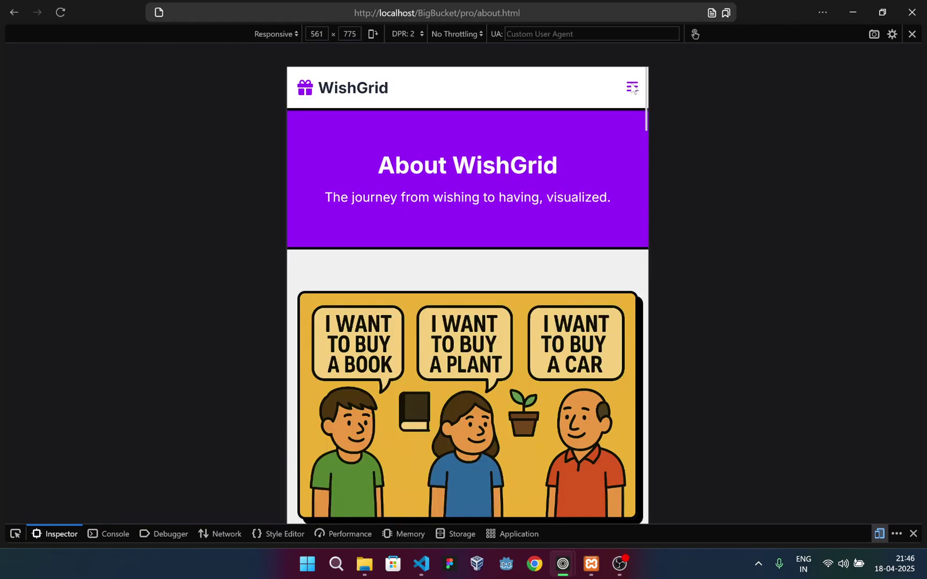
left_click(631, 88)
left_click(342, 485)
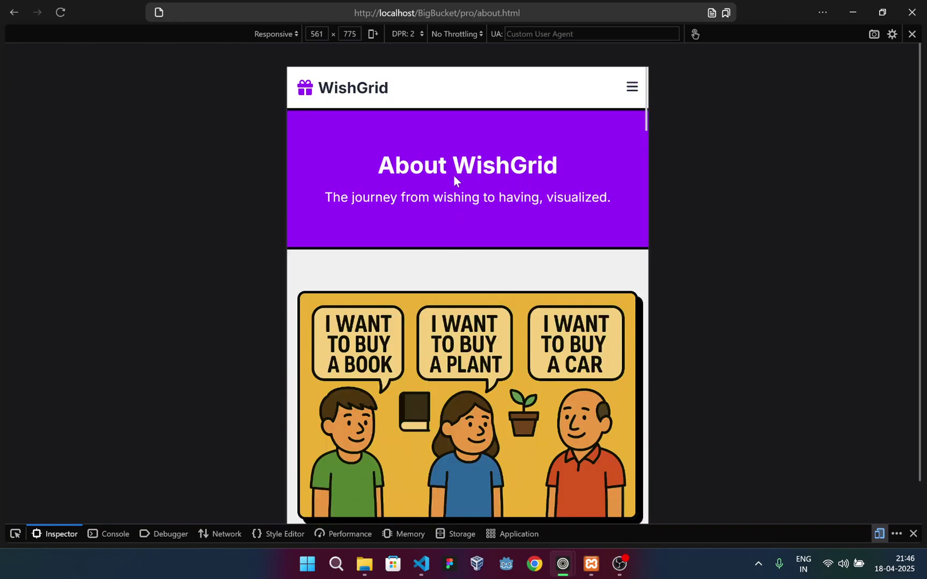
Widen the About page preview to 661 px, scrolling through to check the single-column reflow
scroll(482, 171, "down", 5)
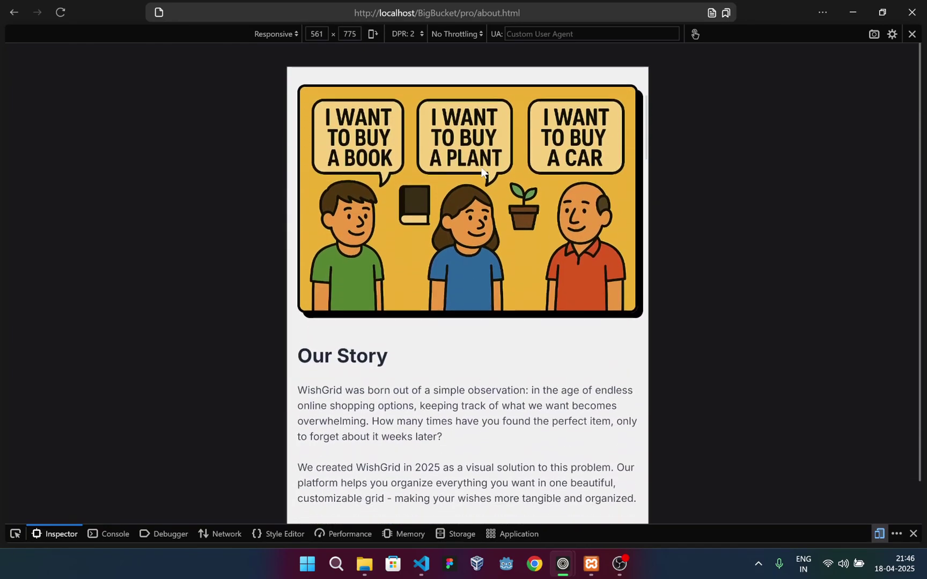
scroll(482, 172, "down", 9)
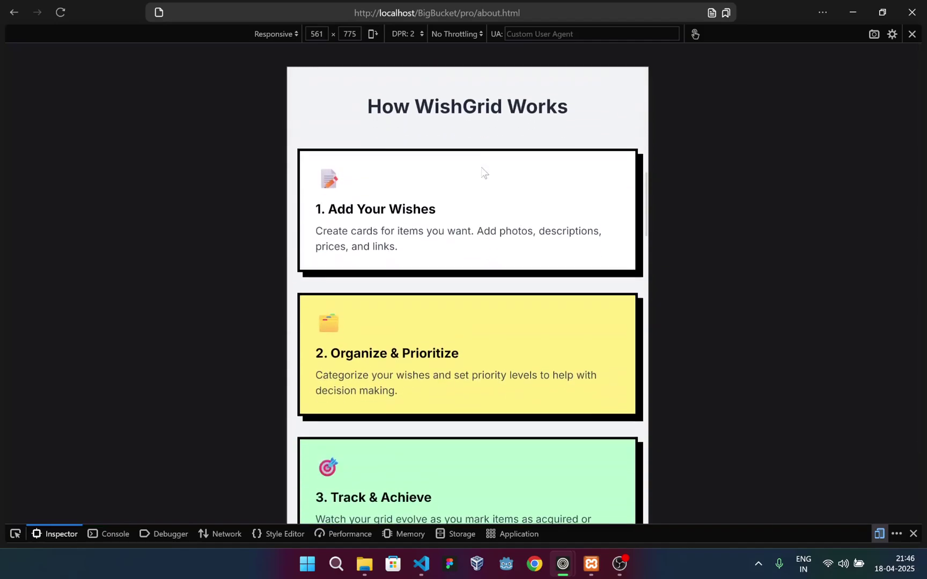
left_click_drag(648, 215, 665, 235)
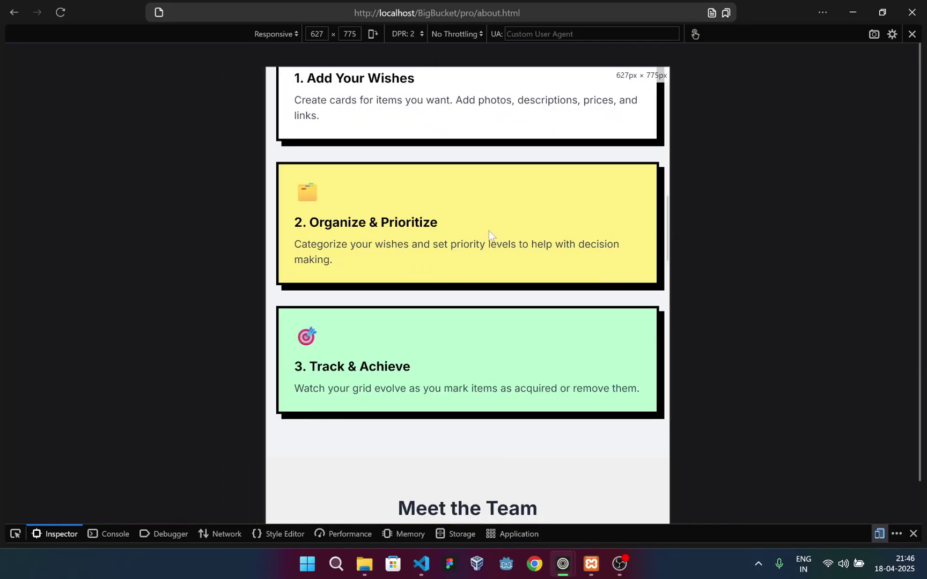
scroll(488, 238, "up", 4)
scroll(566, 248, "up", 2)
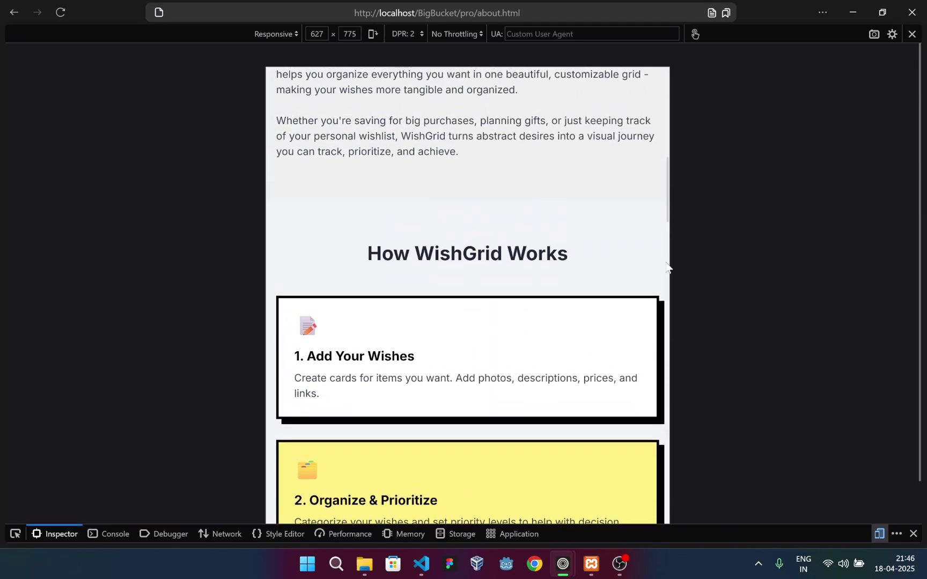
left_click_drag(670, 260, 680, 260)
scroll(430, 227, "down", 15)
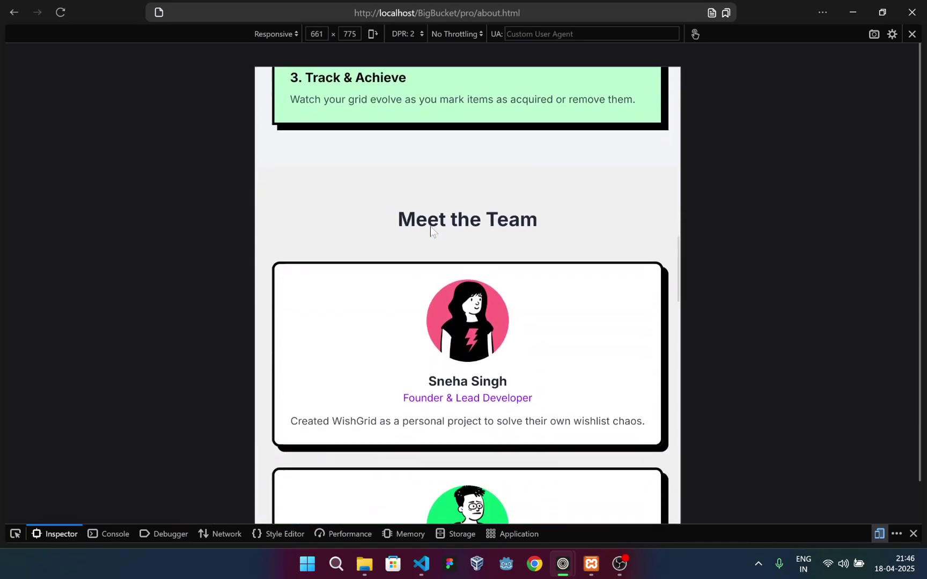
scroll(431, 227, "down", 20)
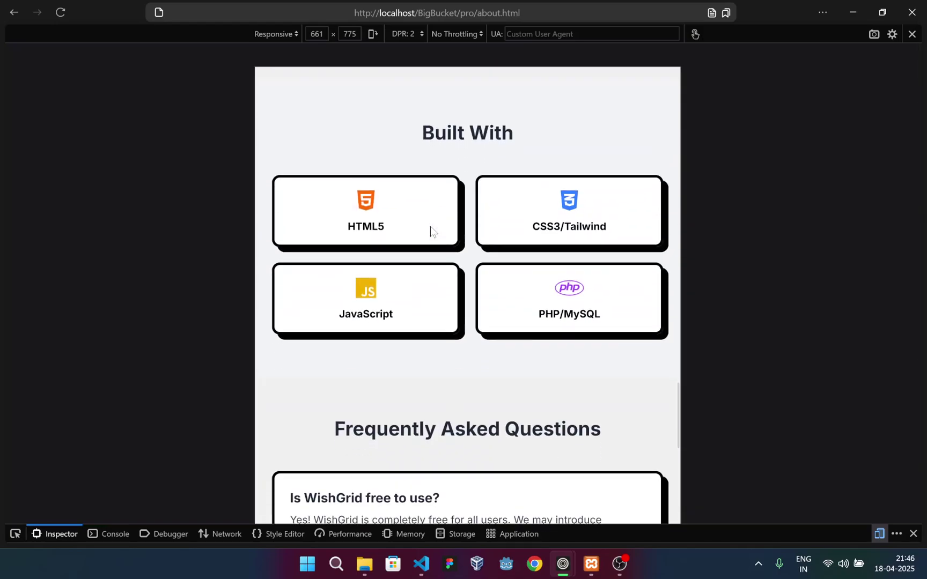
scroll(430, 227, "down", 12)
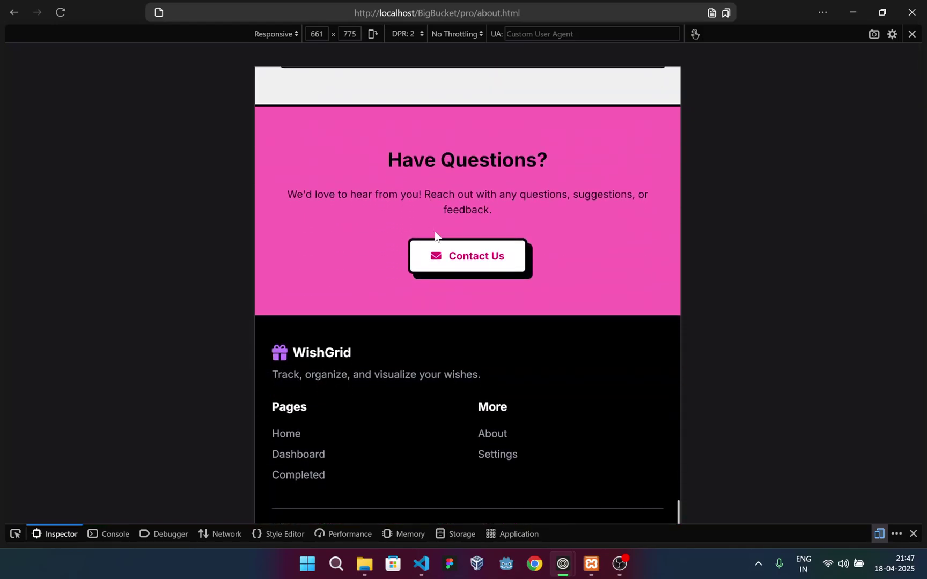
scroll(462, 248, "up", 20)
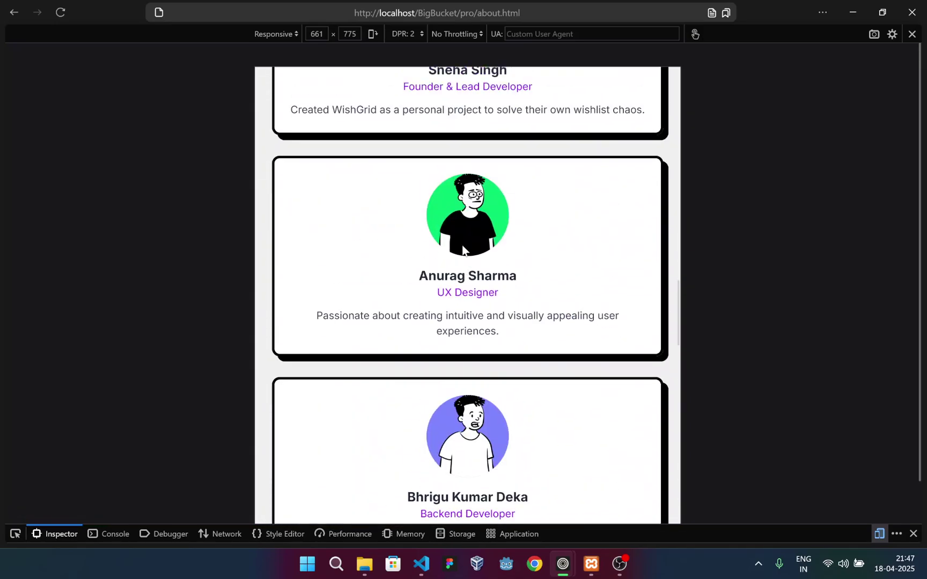
scroll(462, 247, "up", 15)
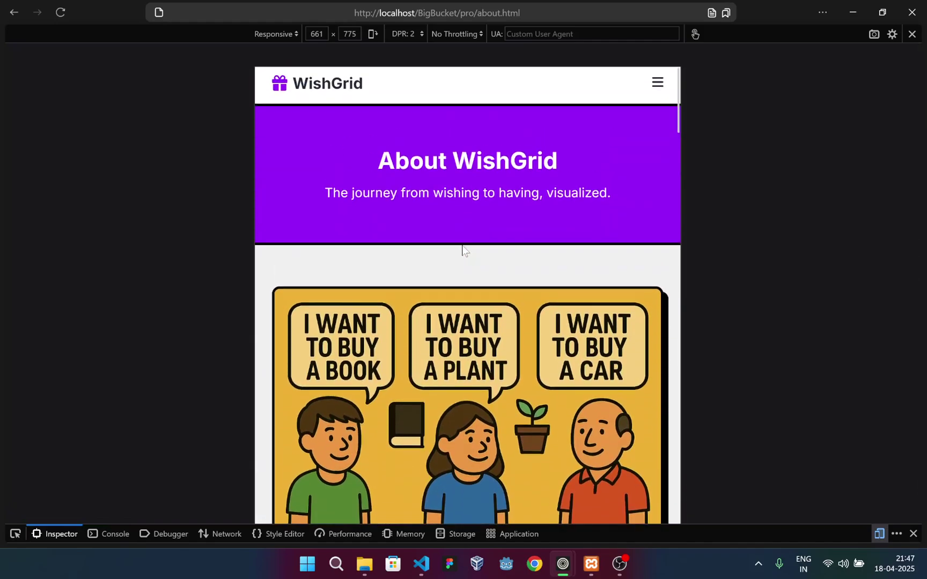
Go to Home via the mobile menu and scroll the home page to the footer and back
left_click(658, 88)
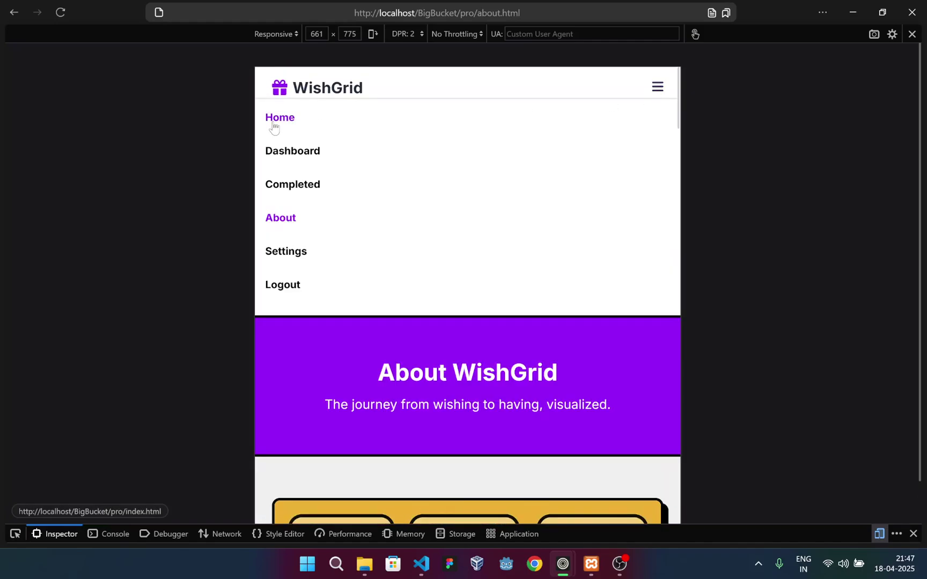
left_click(281, 119)
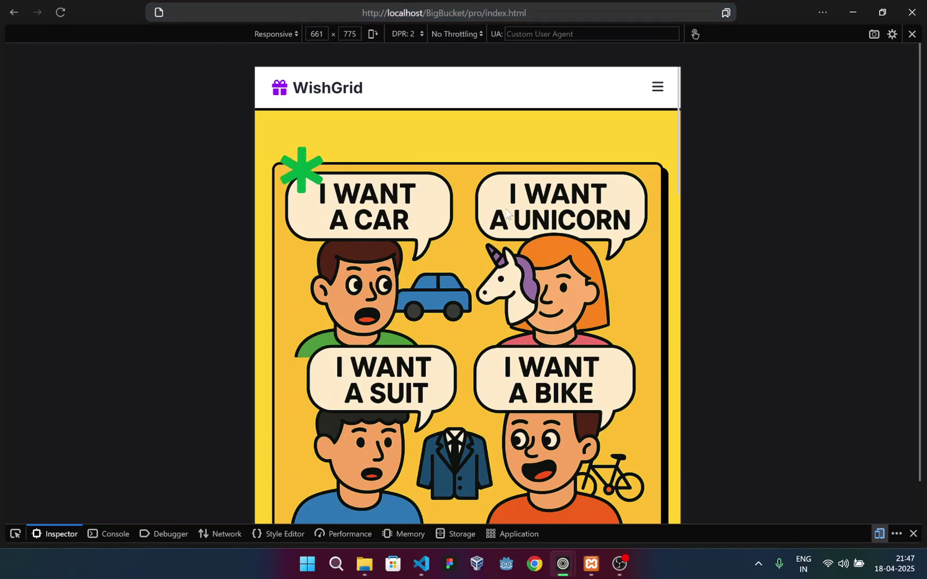
scroll(507, 211, "down", 6)
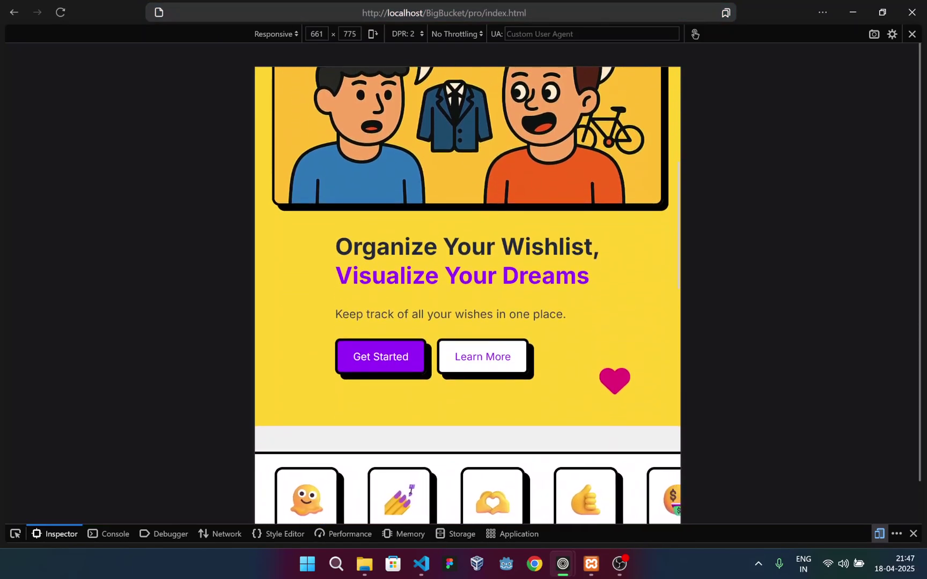
scroll(507, 351, "down", 3)
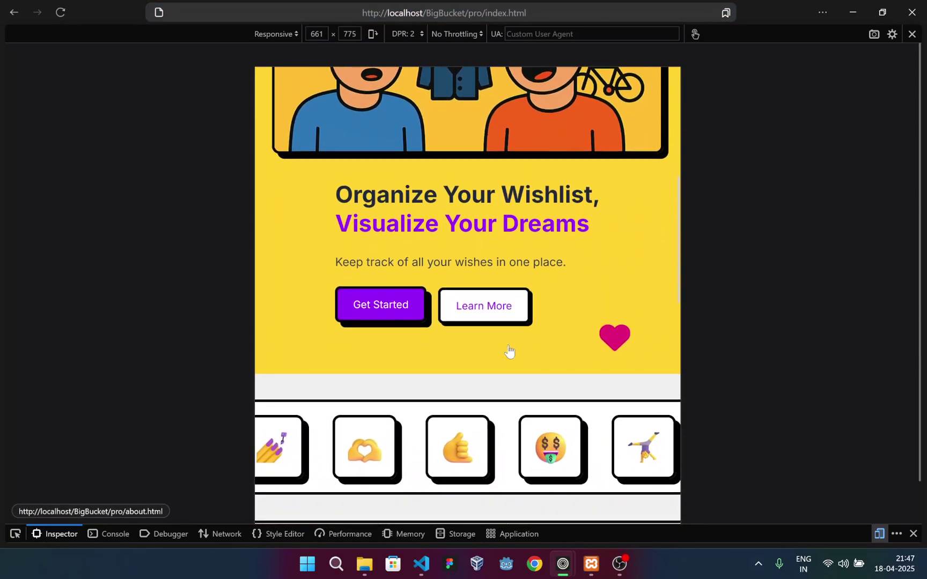
scroll(499, 343, "down", 3)
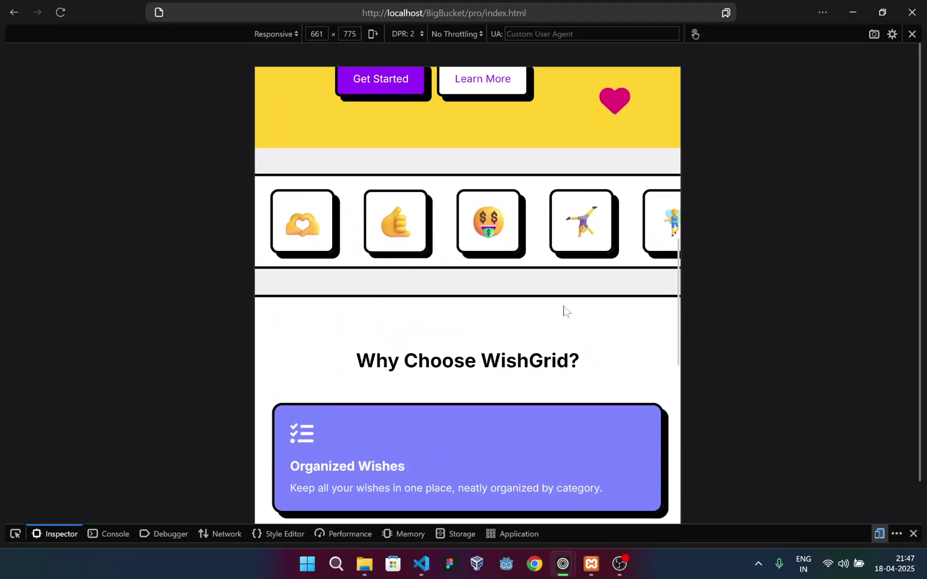
scroll(374, 437, "down", 6)
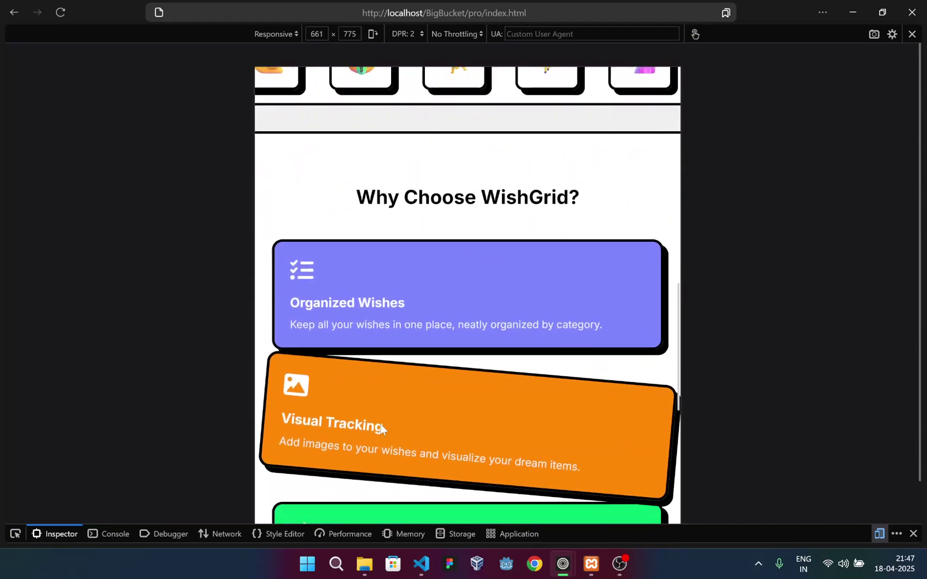
scroll(394, 396, "down", 10)
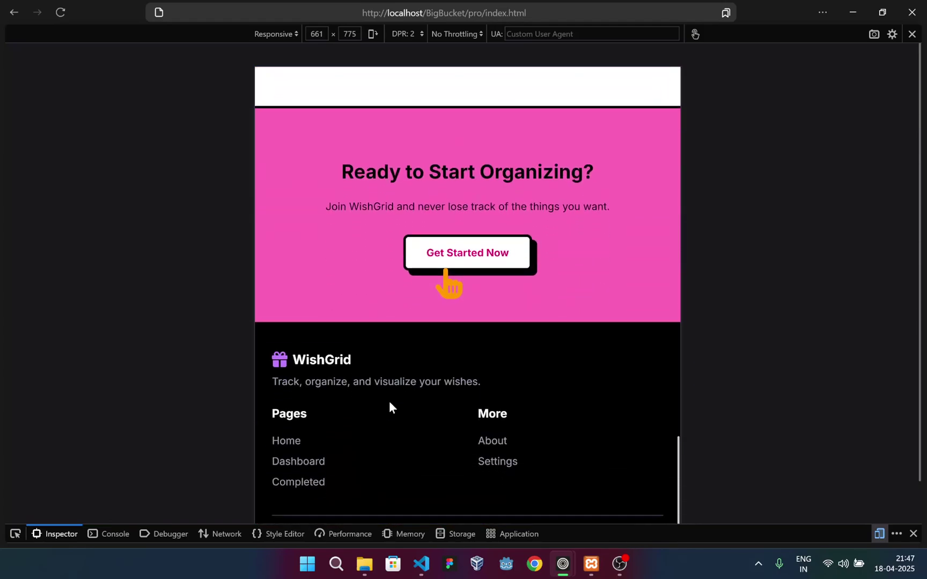
scroll(555, 363, "up", 10)
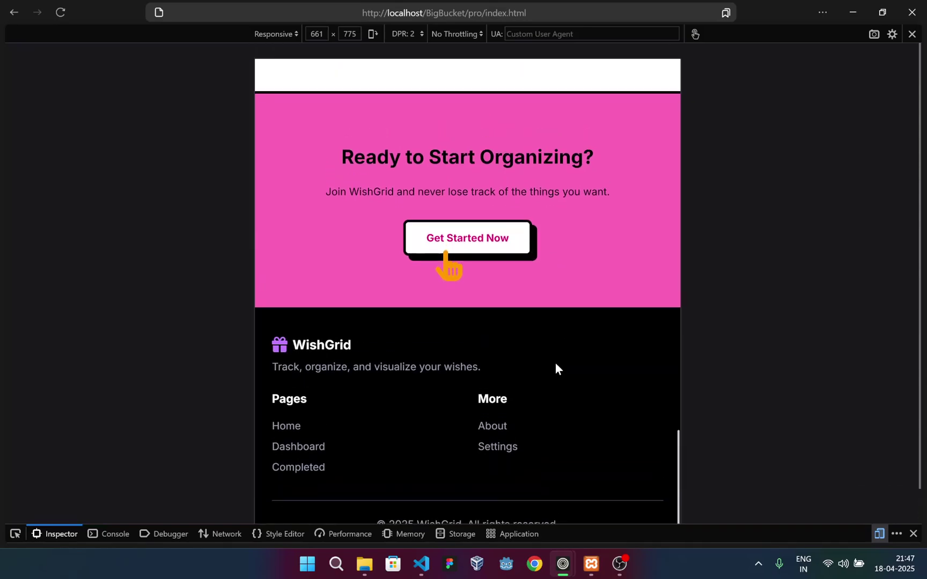
scroll(557, 326, "up", 10)
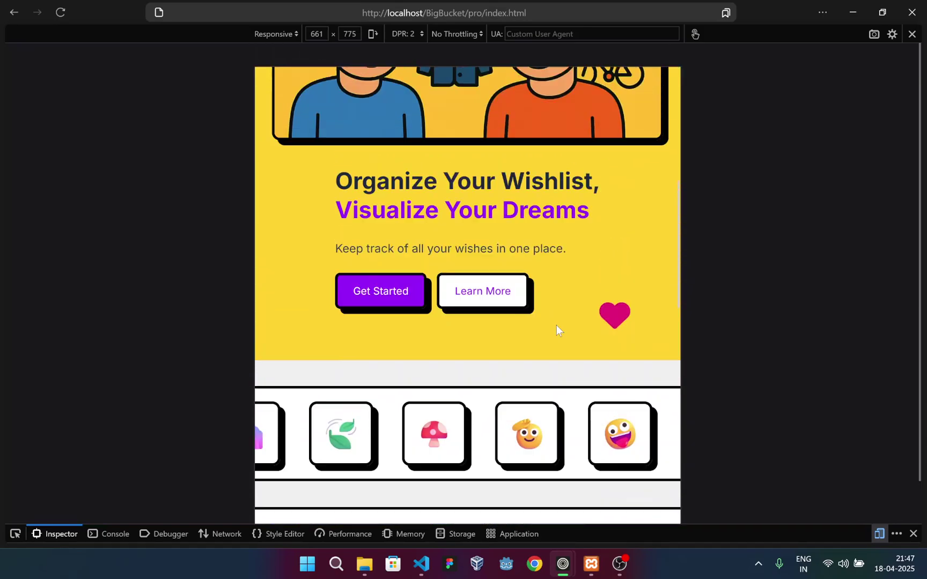